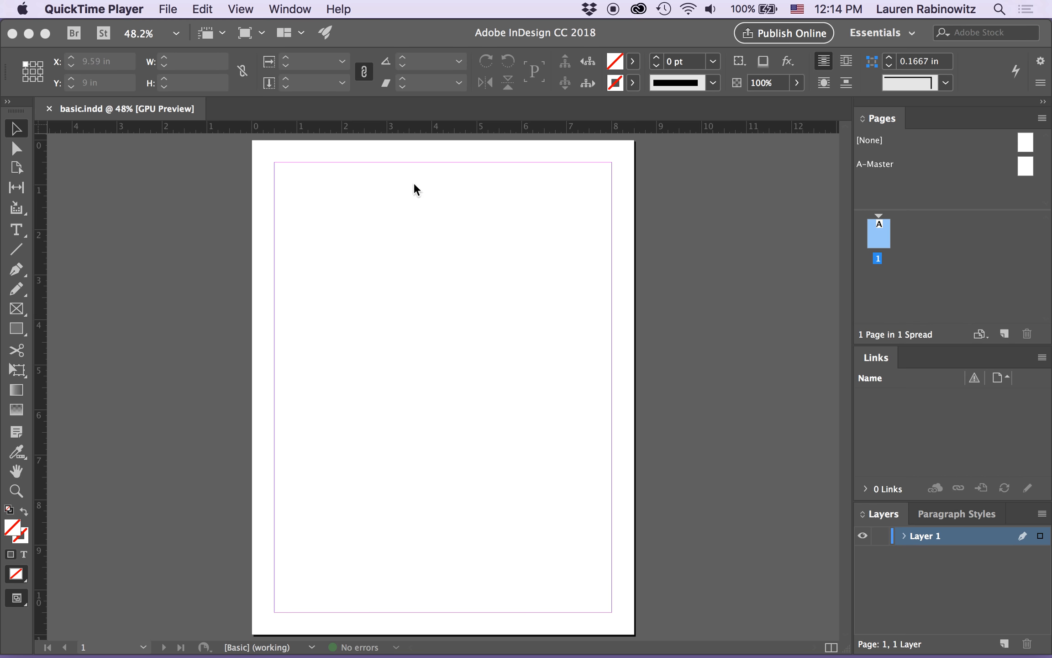
- Add a horizontal ruler guide at 2 in that extends across the whole spread, replacing the page-only guide attempt
drag(447, 125, 440, 230)
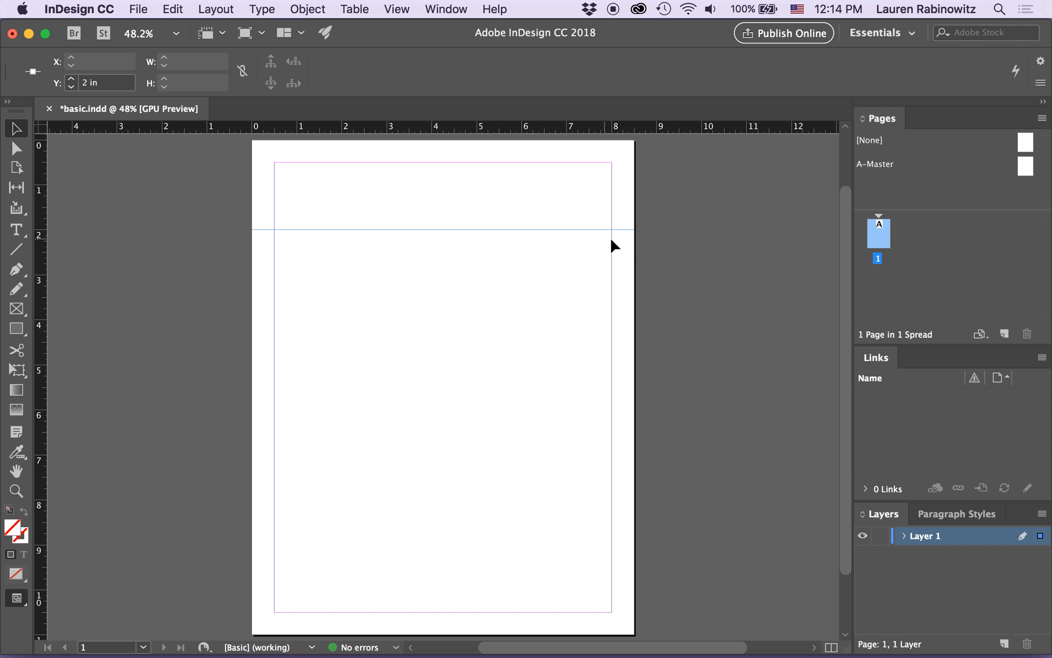
key(super+z)
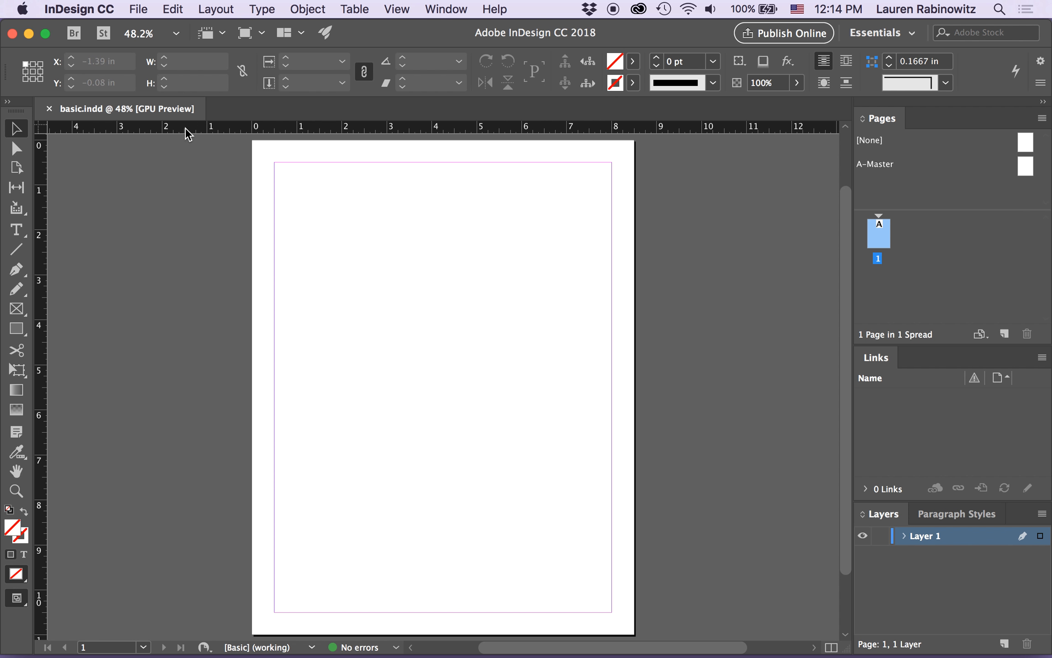
drag(181, 126, 189, 230)
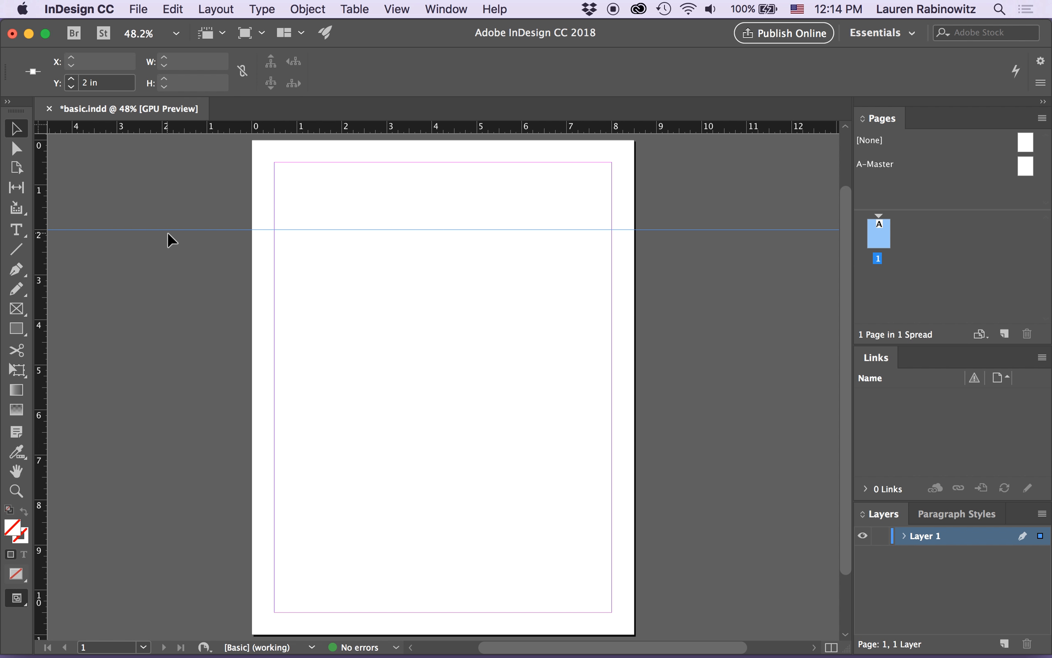
- Set the horizontal guide's Y position to 1.75 in
click(86, 83)
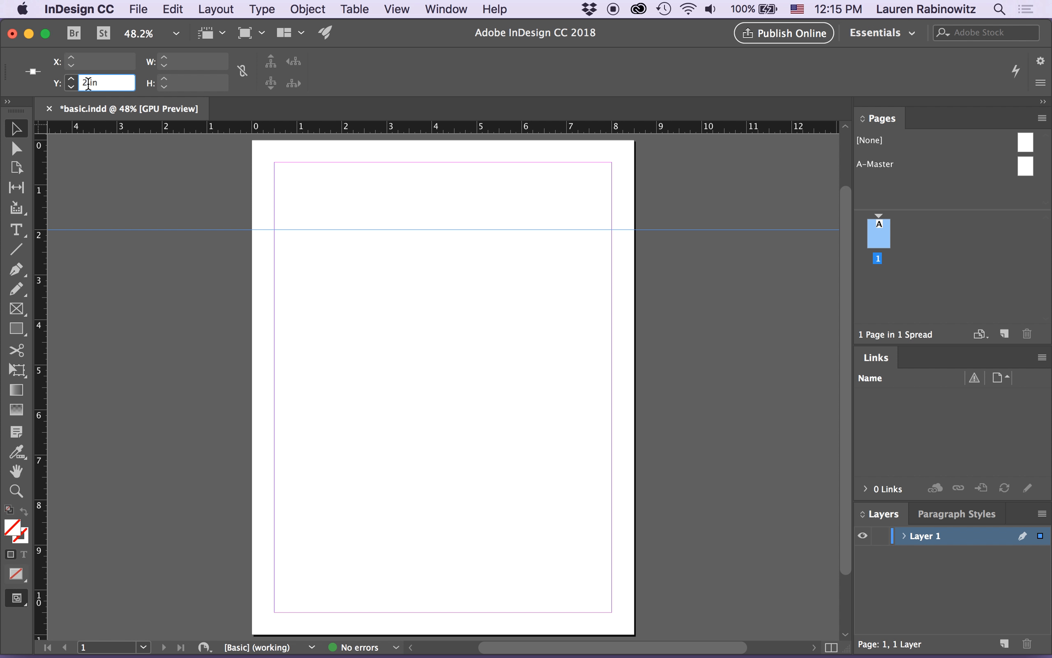
drag(88, 84, 63, 83)
text(1.75)
key(Return)
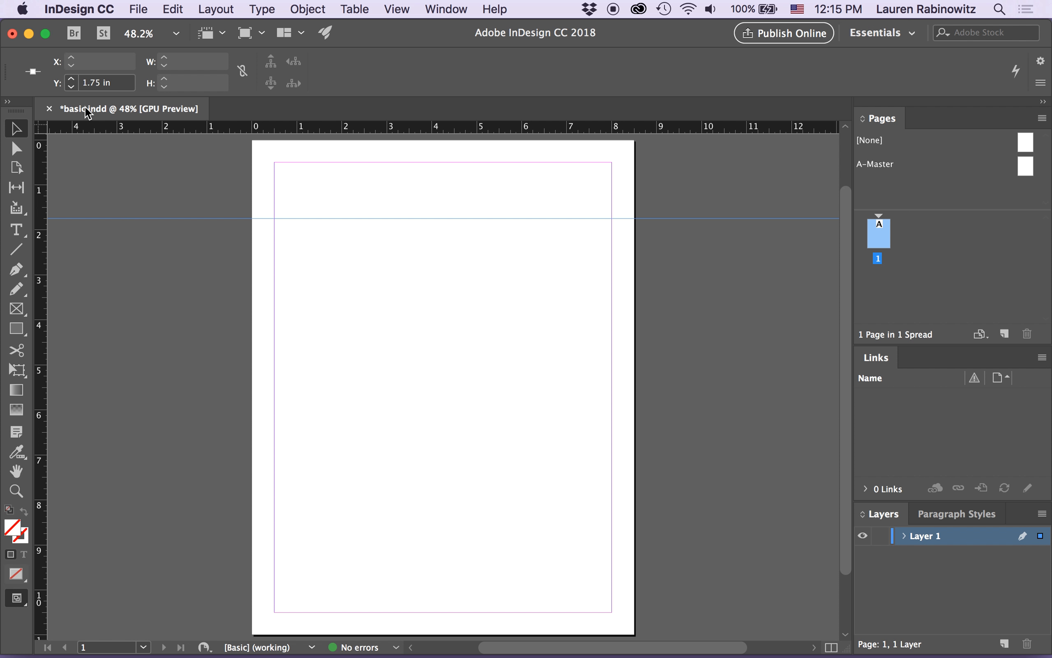
click(398, 9)
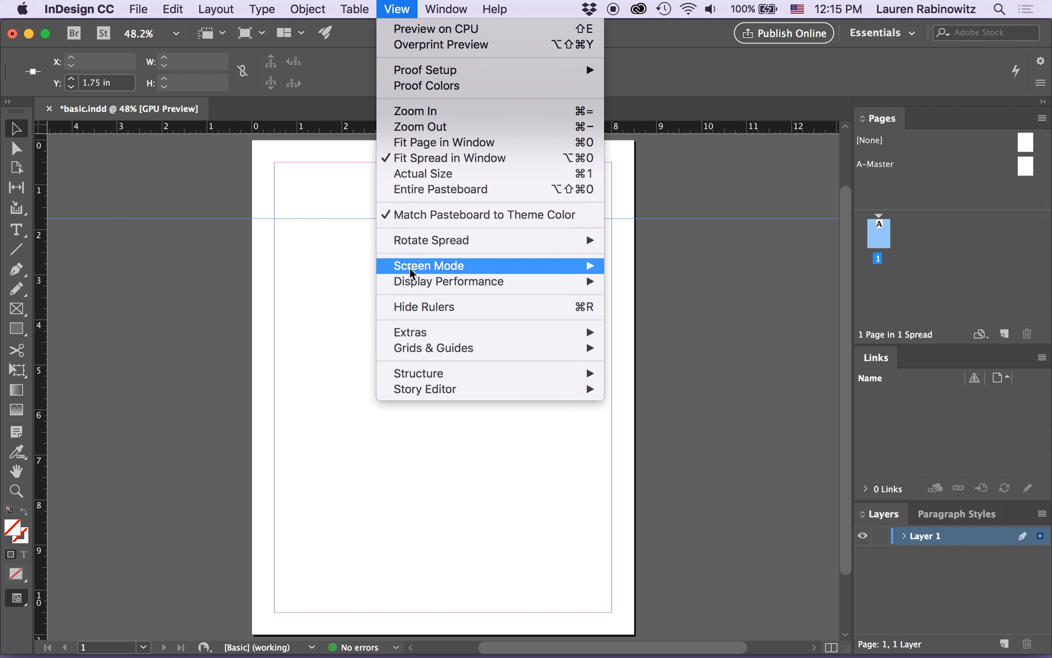
mouse_move(417, 353)
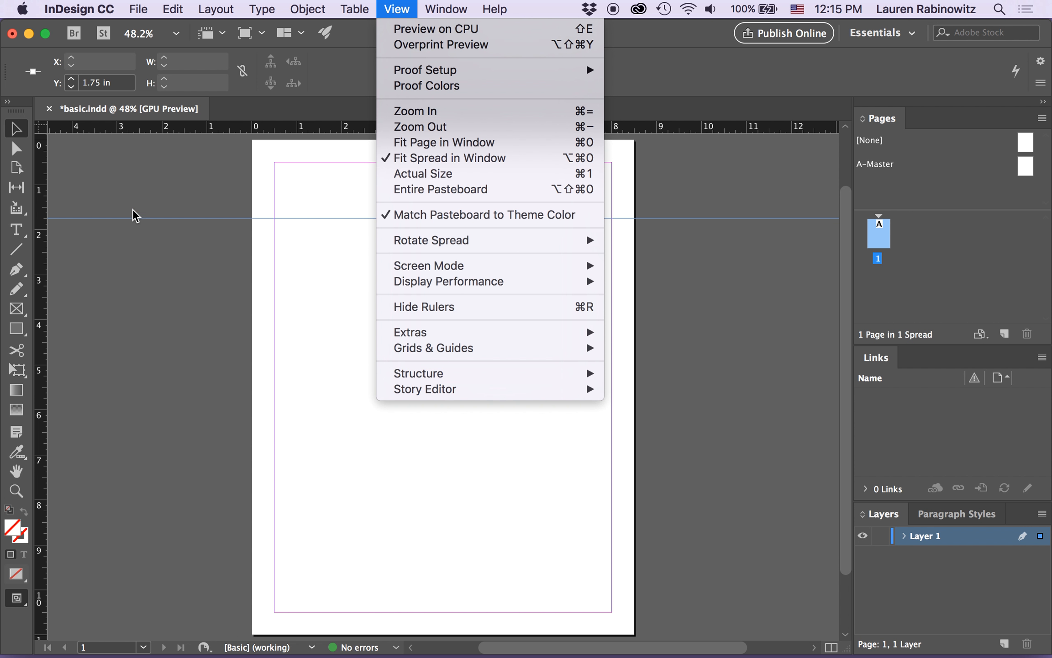
click(143, 219)
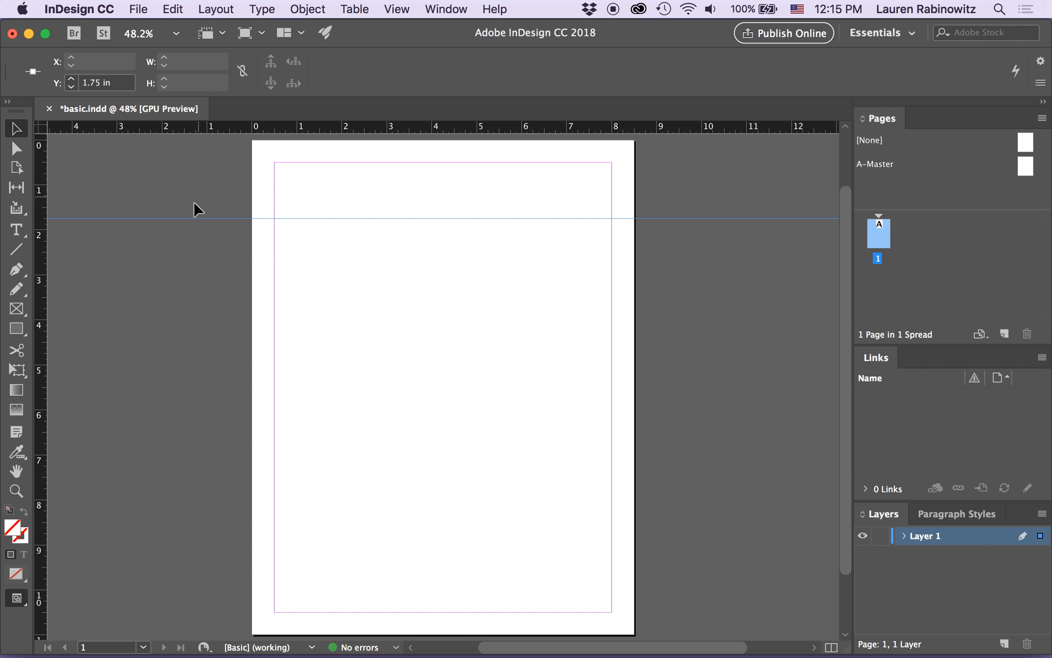
- Set the horizontal guide's Y position to 2 in
click(101, 83)
click(101, 83)
drag(101, 83, 80, 83)
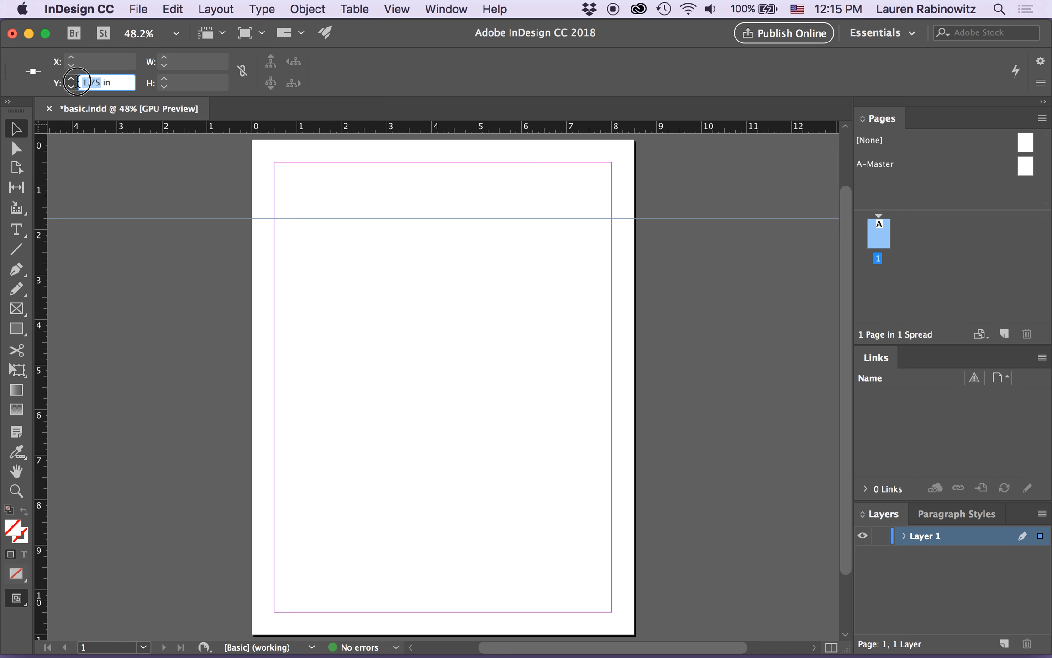
text(2)
key(Return)
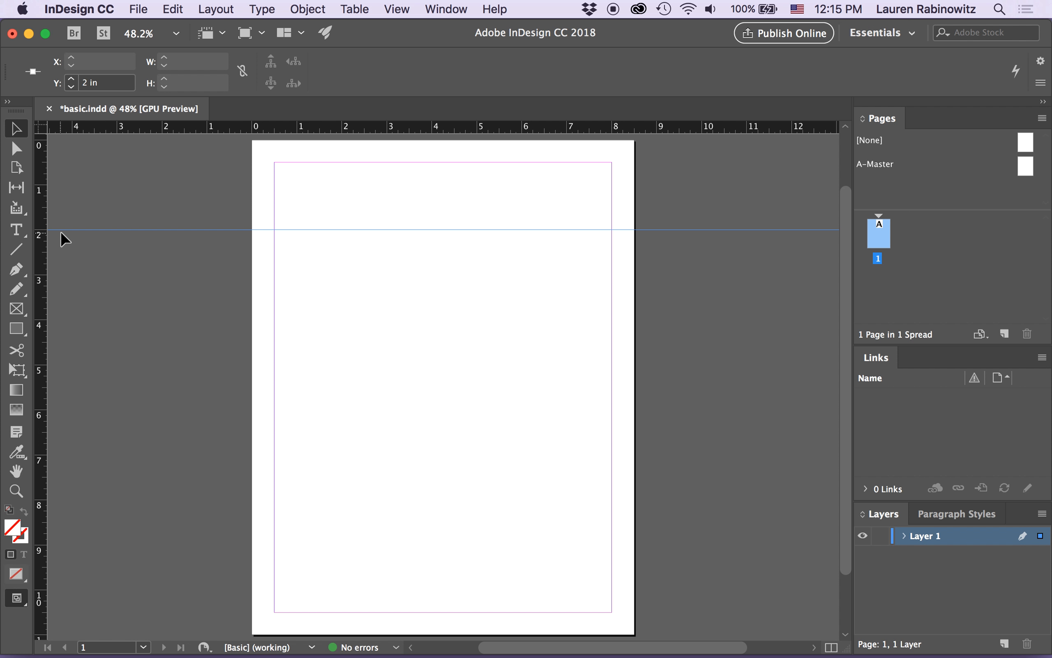
- Add a second horizontal guide across the spread below the first and set its Y position to 2.25 in
drag(179, 127, 181, 241)
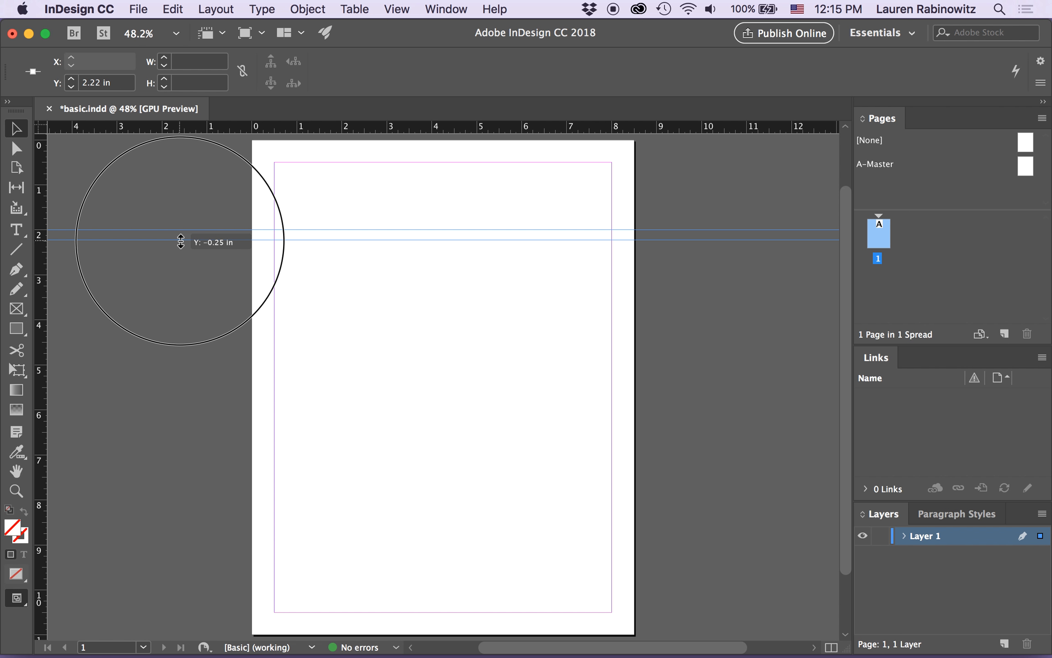
drag(181, 241, 181, 241)
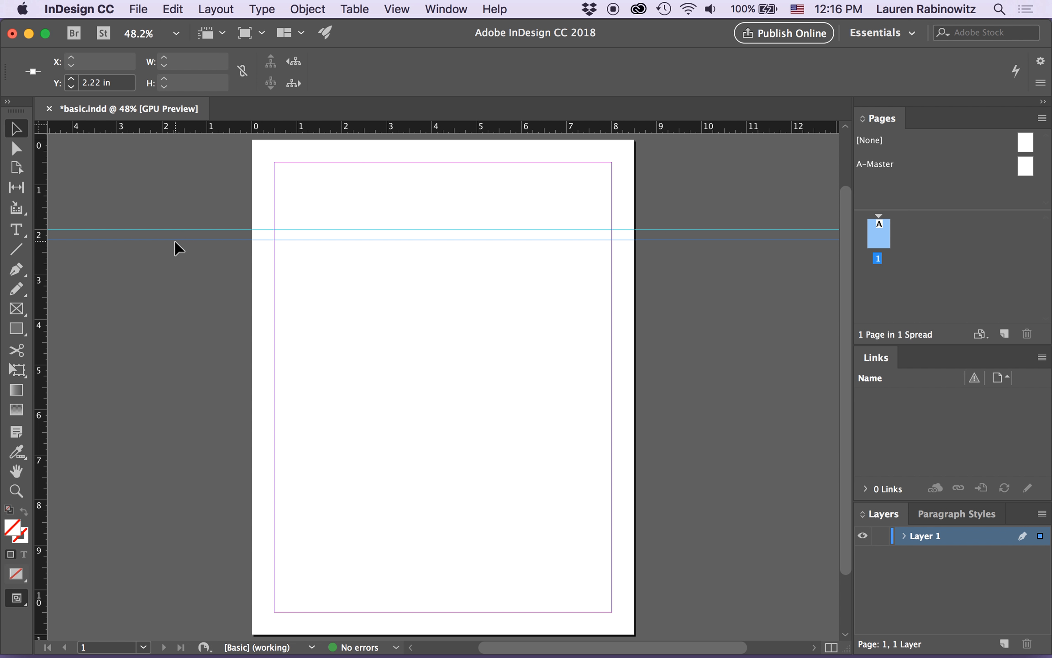
click(176, 230)
click(178, 242)
click(99, 83)
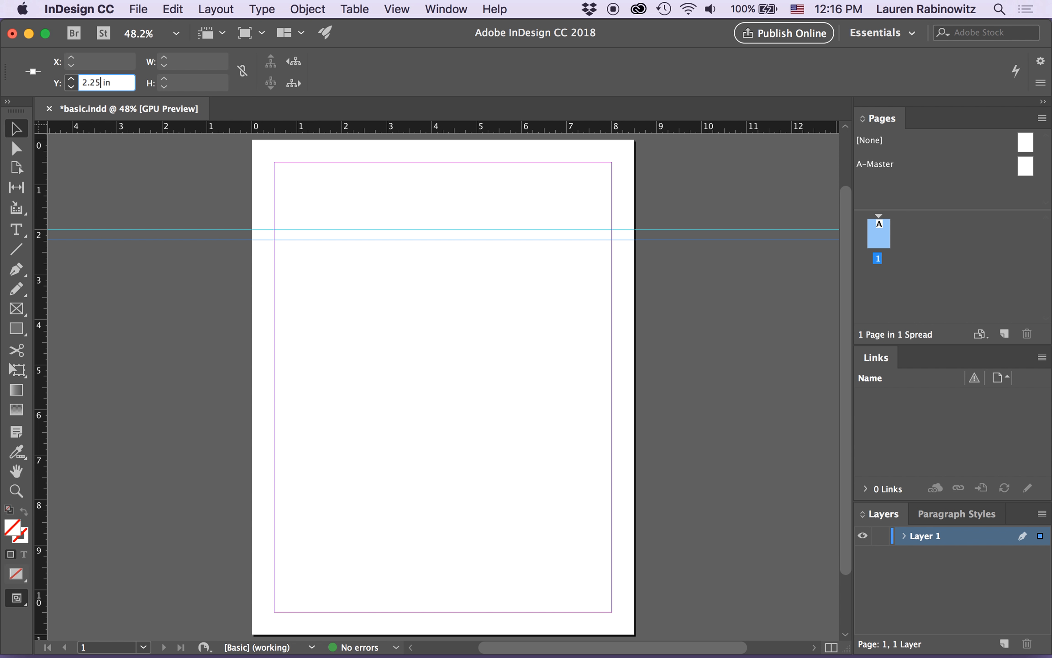
key(Return)
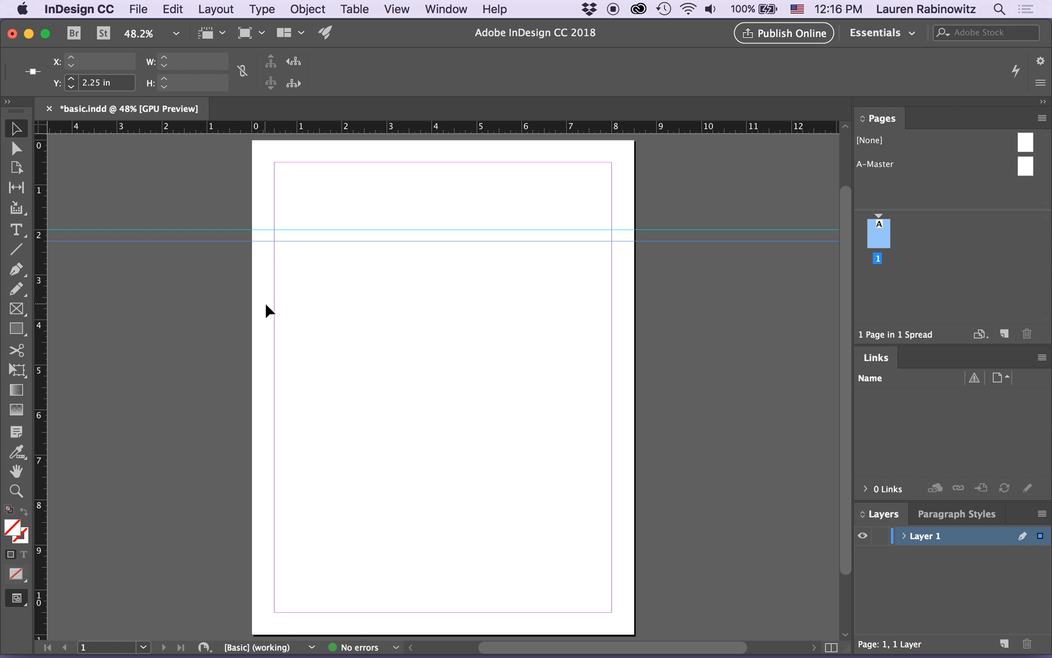
- Draw a text frame about 7.5 in by 1.5 in from the page's upper-left margin corner to the 2 in guide at the right margin
click(17, 233)
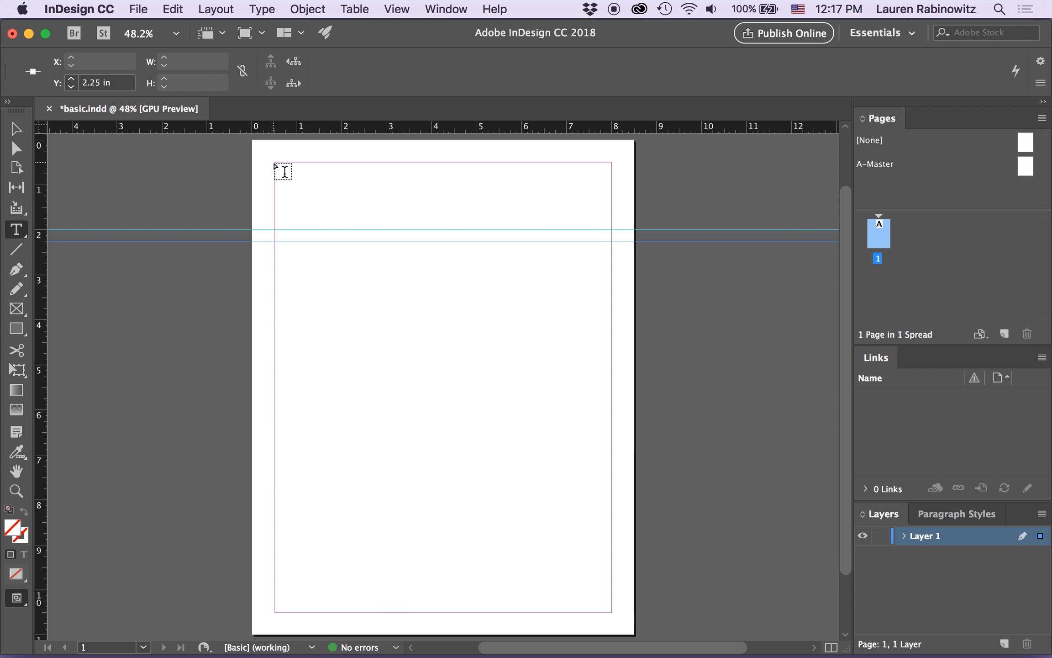
drag(274, 163, 611, 230)
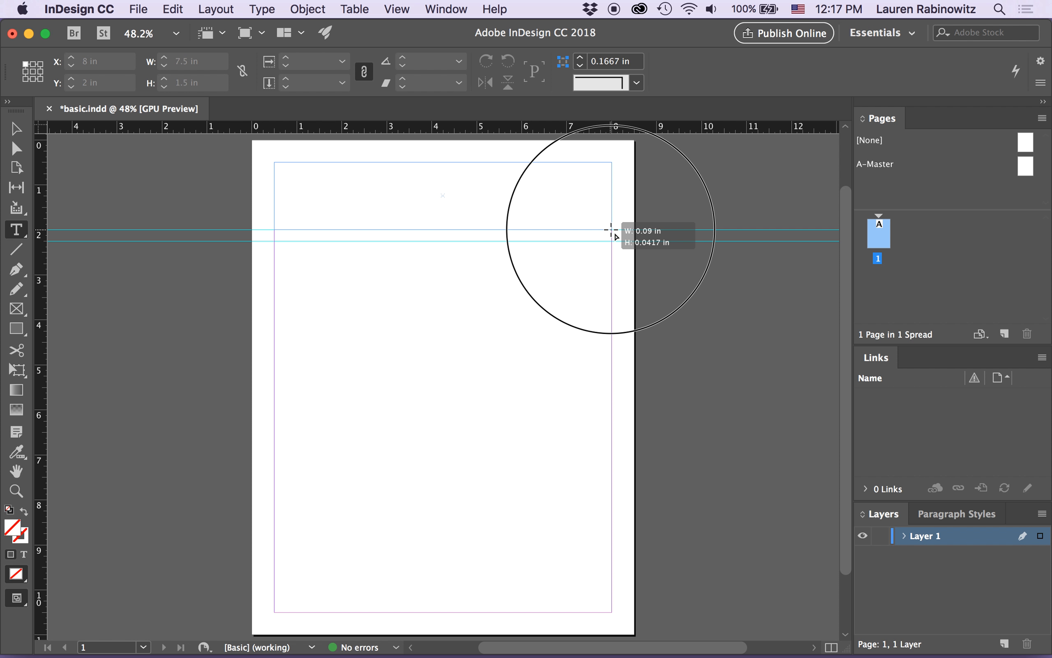
drag(612, 230, 611, 228)
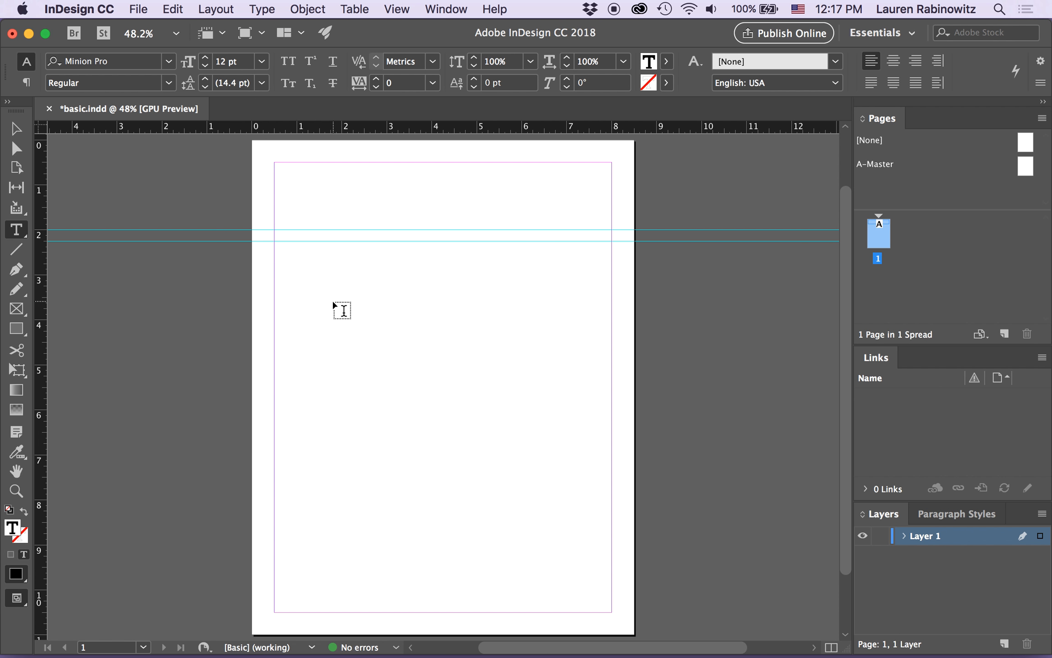
- Enter "fake news" in lowercase in the text frame and select the text
text(FAKE N)
key(BackSpace)
key(BackSpace)
key(BackSpace)
key(BackSpace)
key(BackSpace)
text(fake ne)
text(s)
key(BackSpace)
text(ws)
key(super+a)
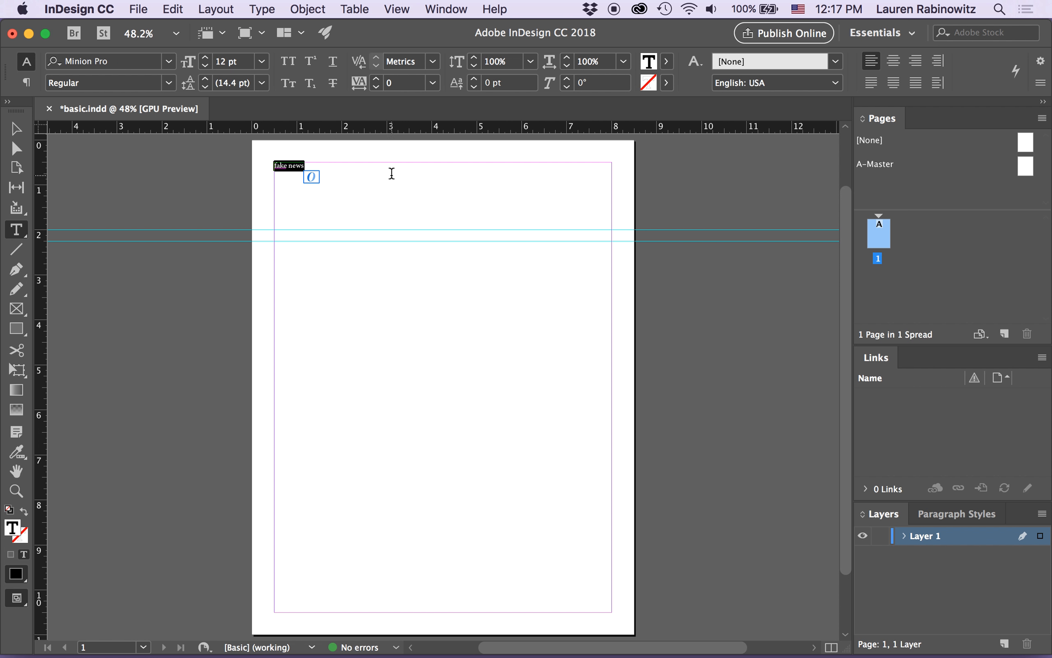
- Add a second line below "fake news" reading "all the fake news that's fit to print, or not"
click(321, 166)
key(Return)
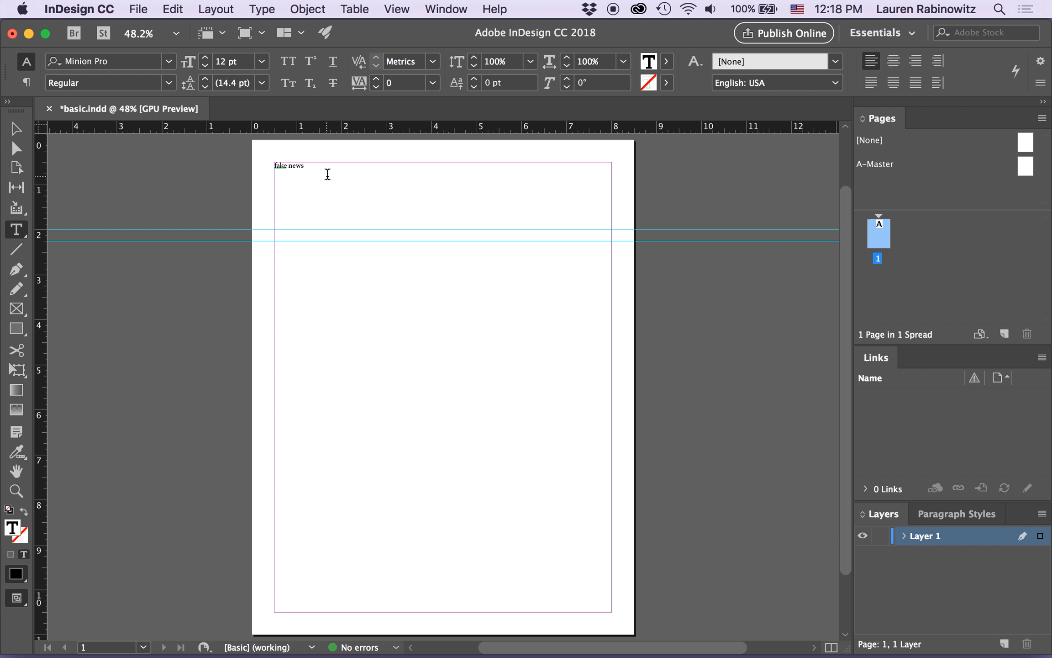
text(all the fake news that's fit to print)
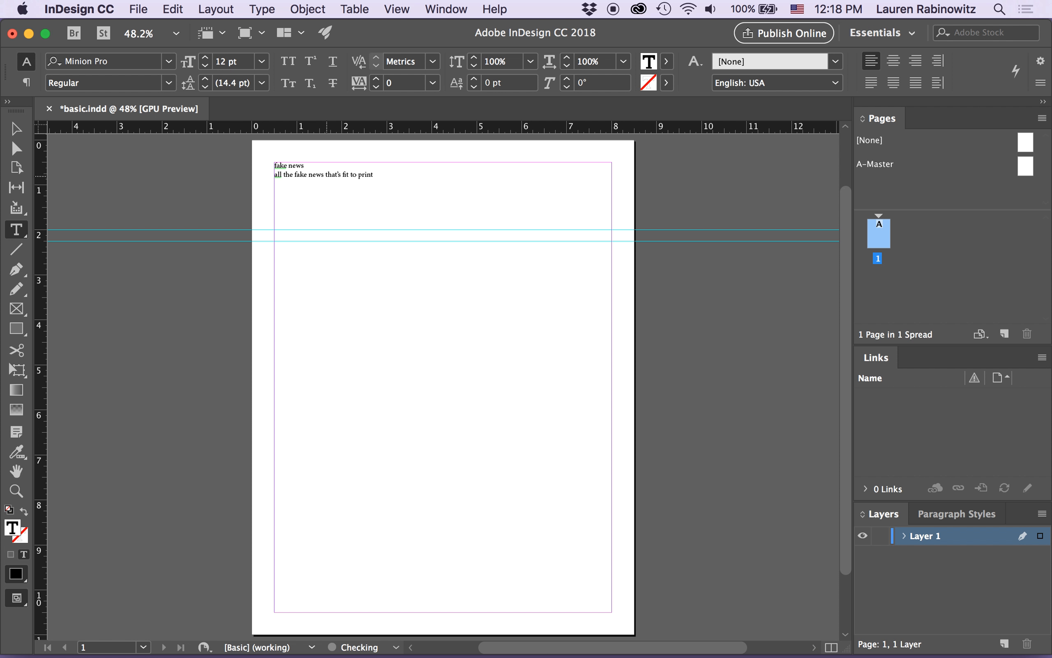
text(, or not)
click(306, 166)
drag(305, 166, 255, 165)
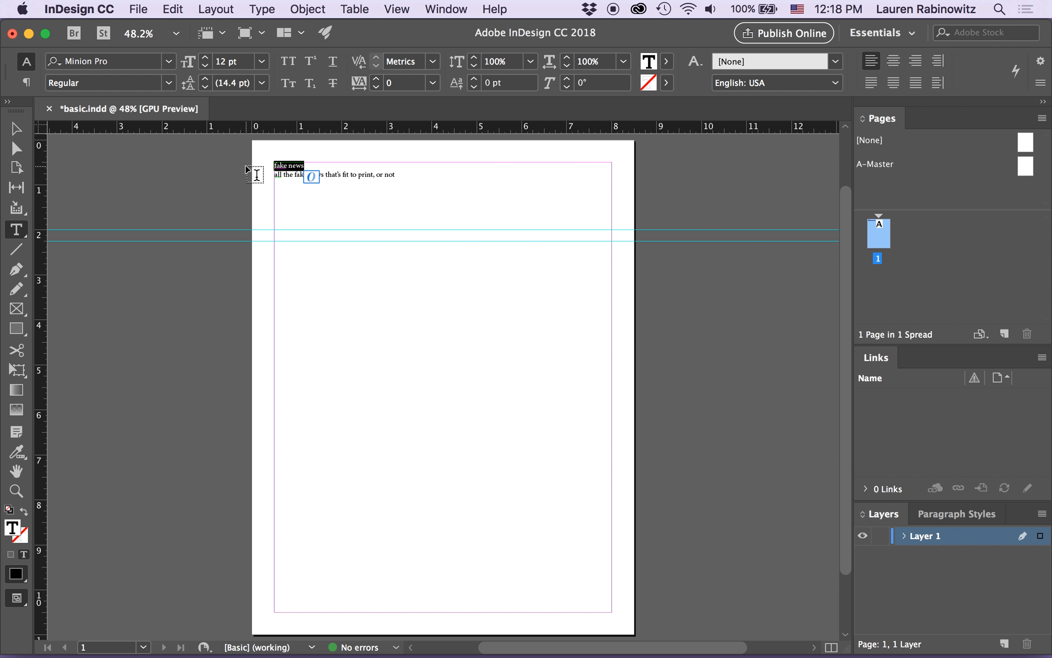
click(169, 62)
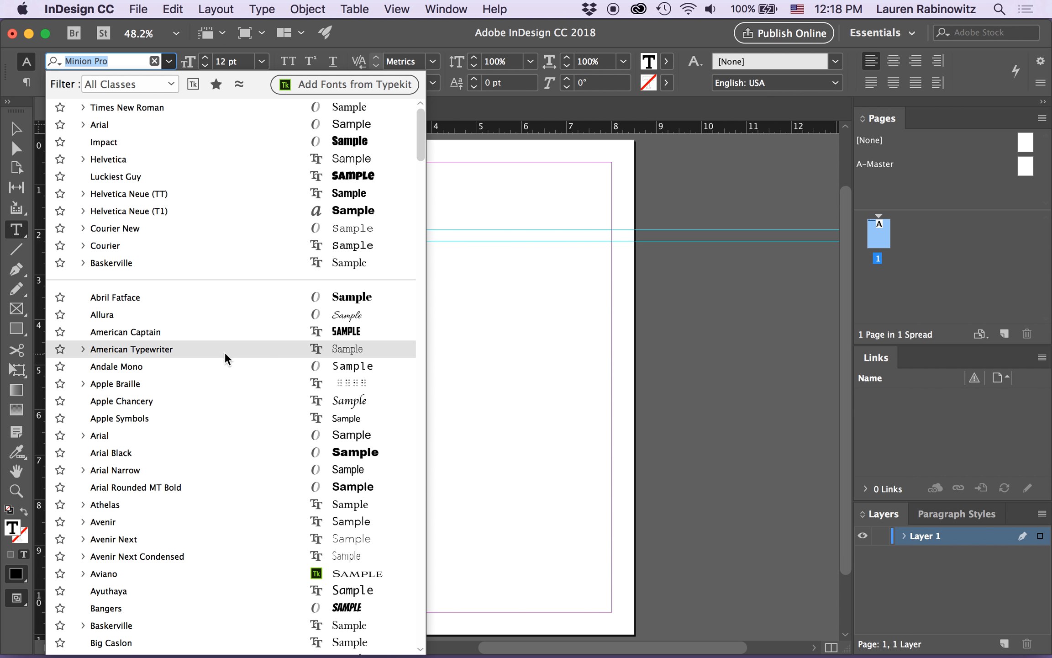
click(691, 216)
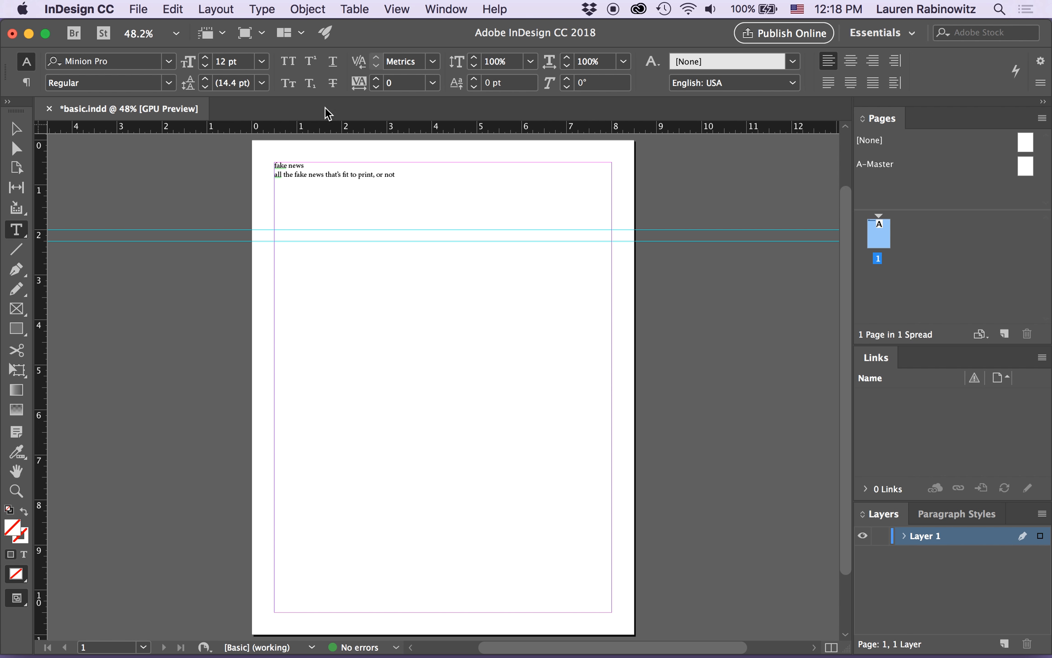
click(263, 8)
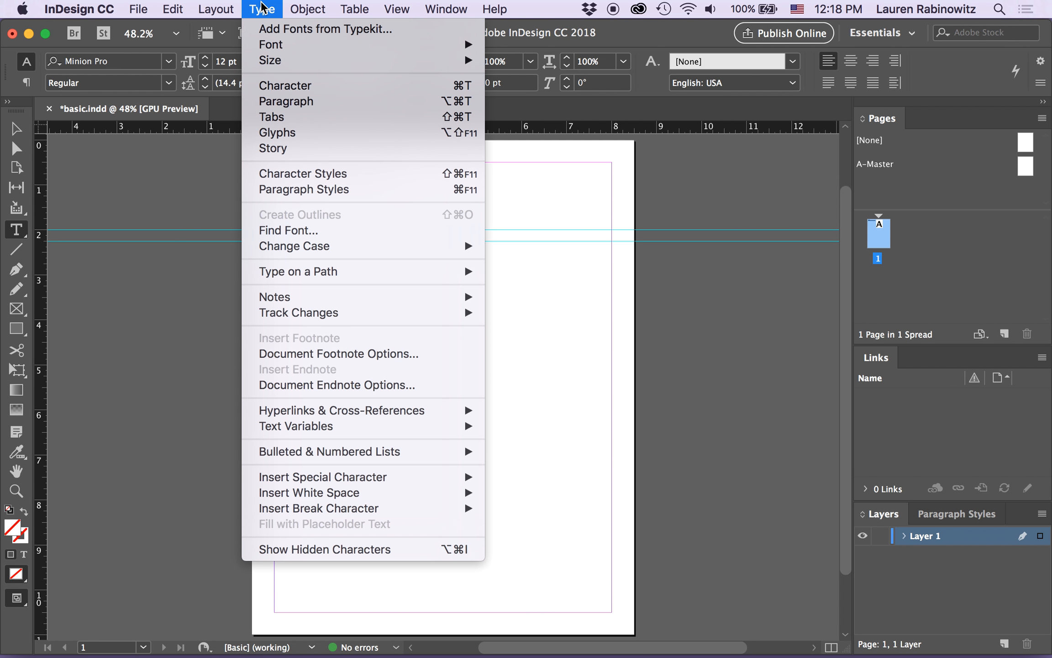
click(17, 230)
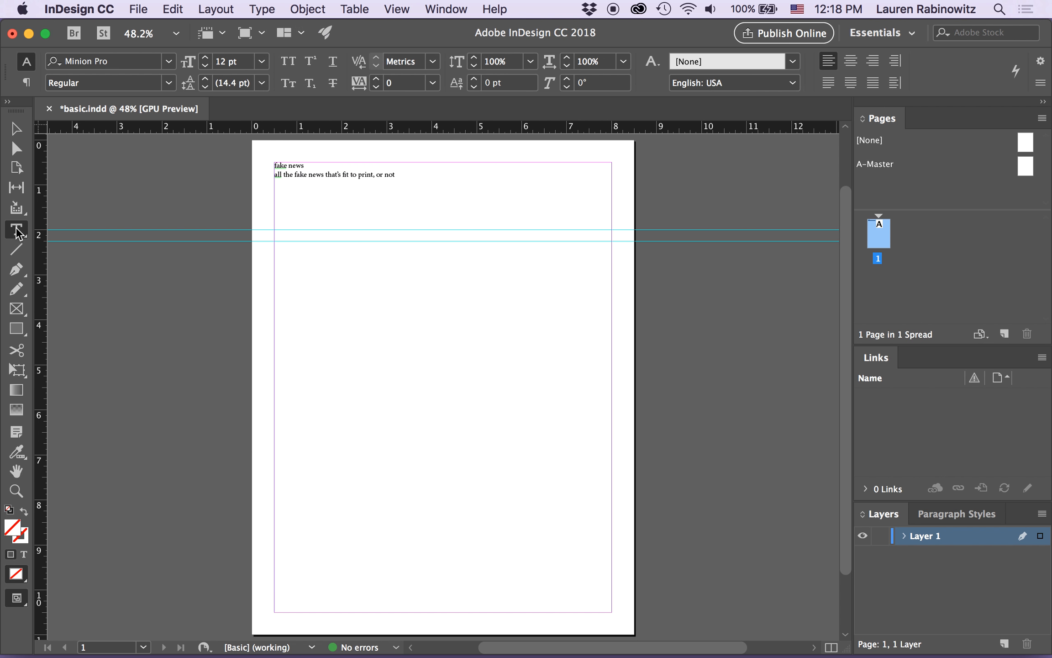
- Select the "fake news" line, display the floating Character settings and move them clear of the text
drag(314, 160, 254, 168)
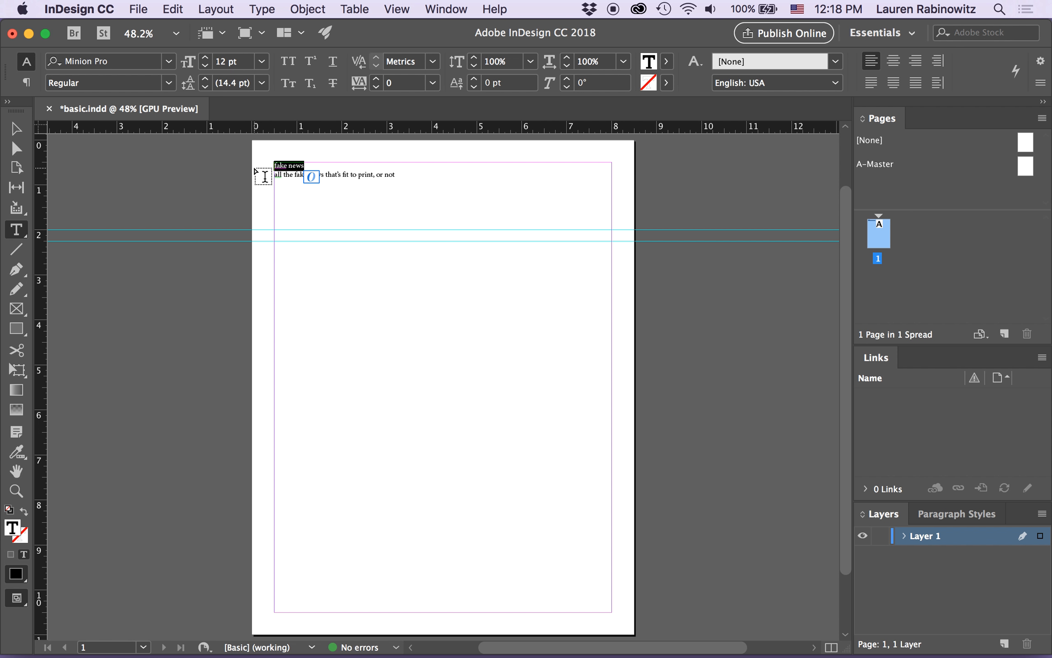
click(263, 10)
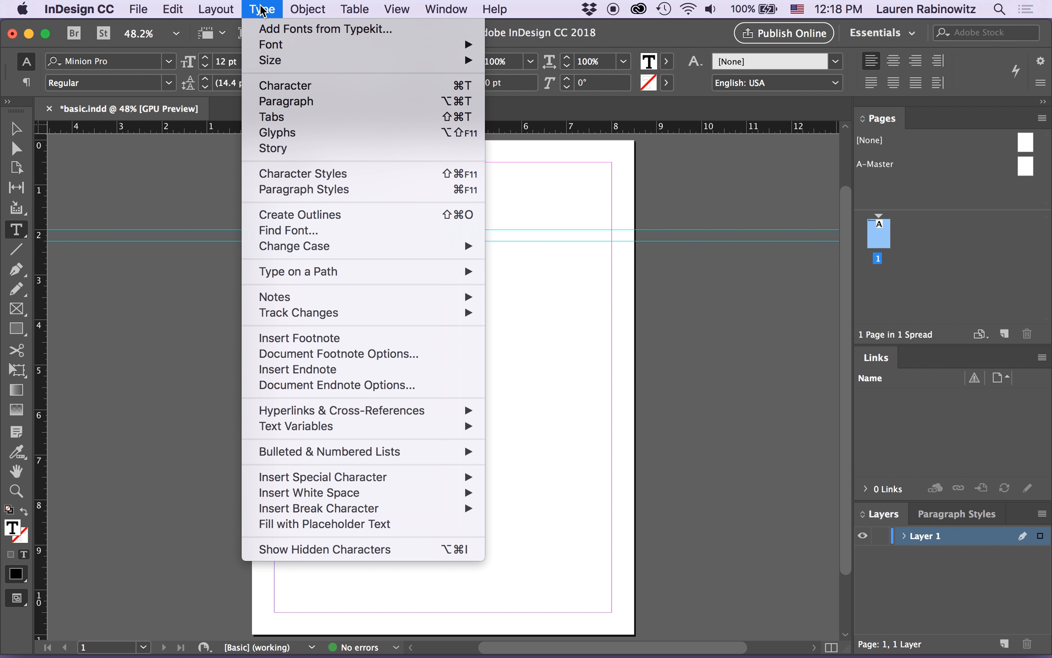
mouse_move(283, 49)
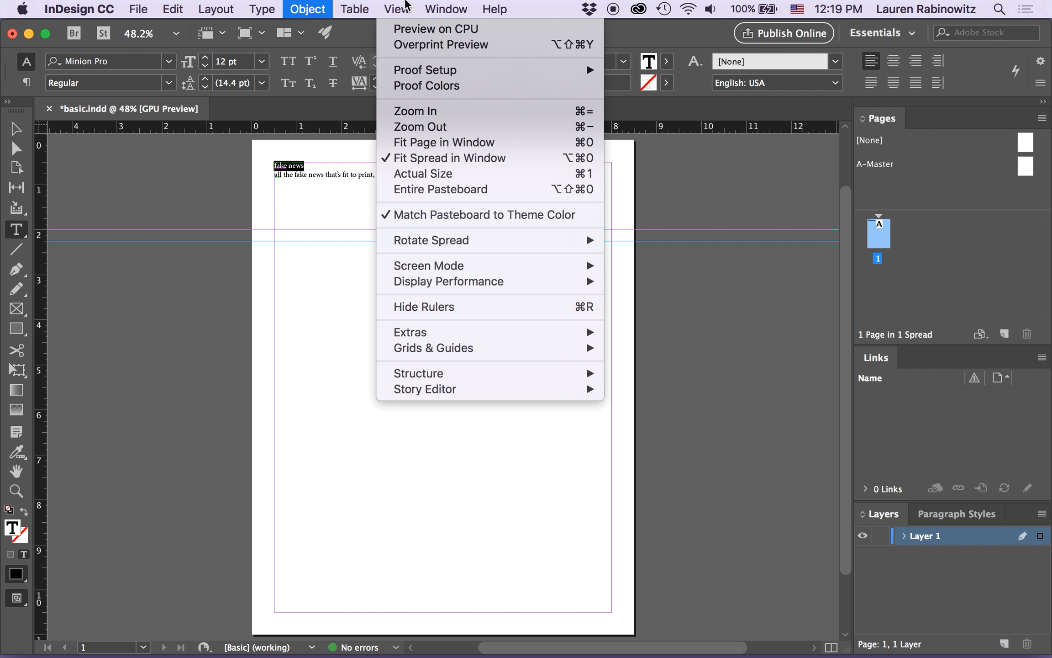
click(445, 10)
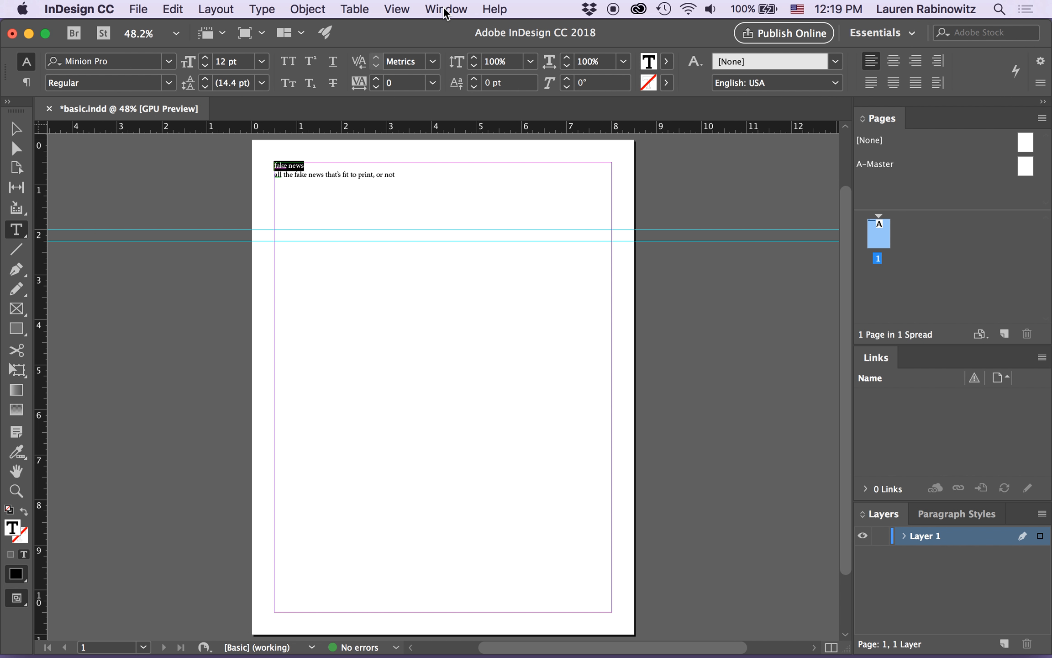
click(445, 10)
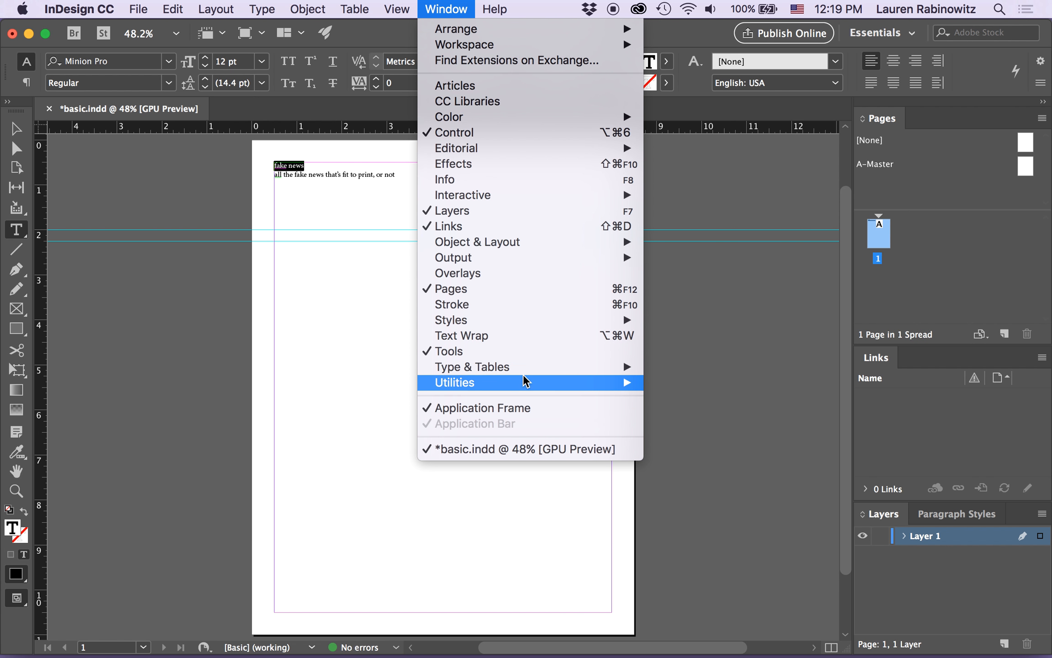
mouse_move(527, 368)
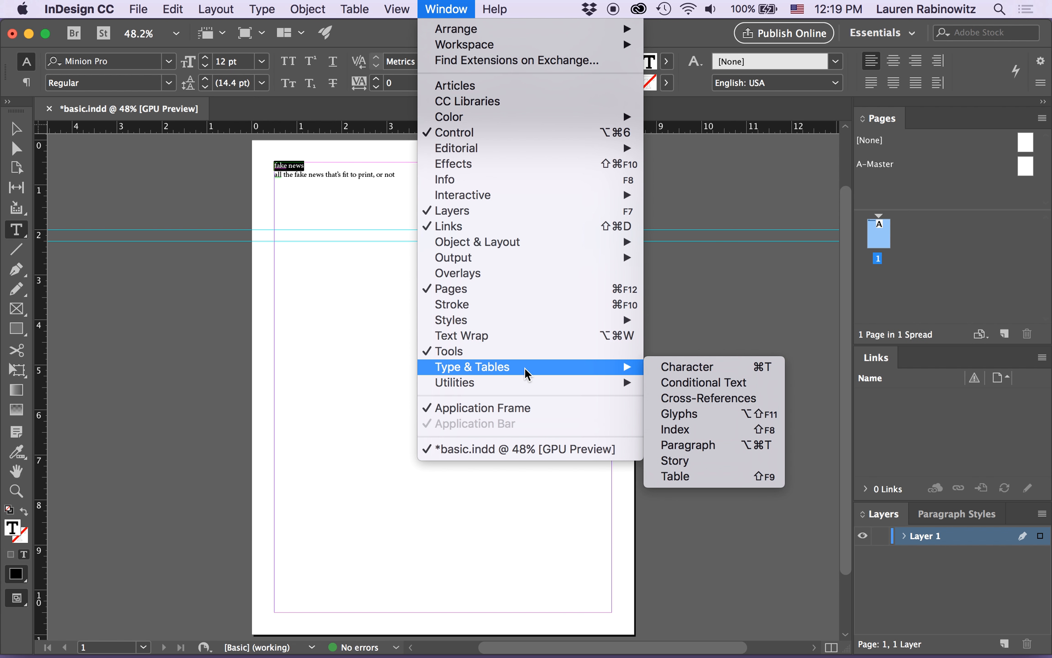
click(666, 365)
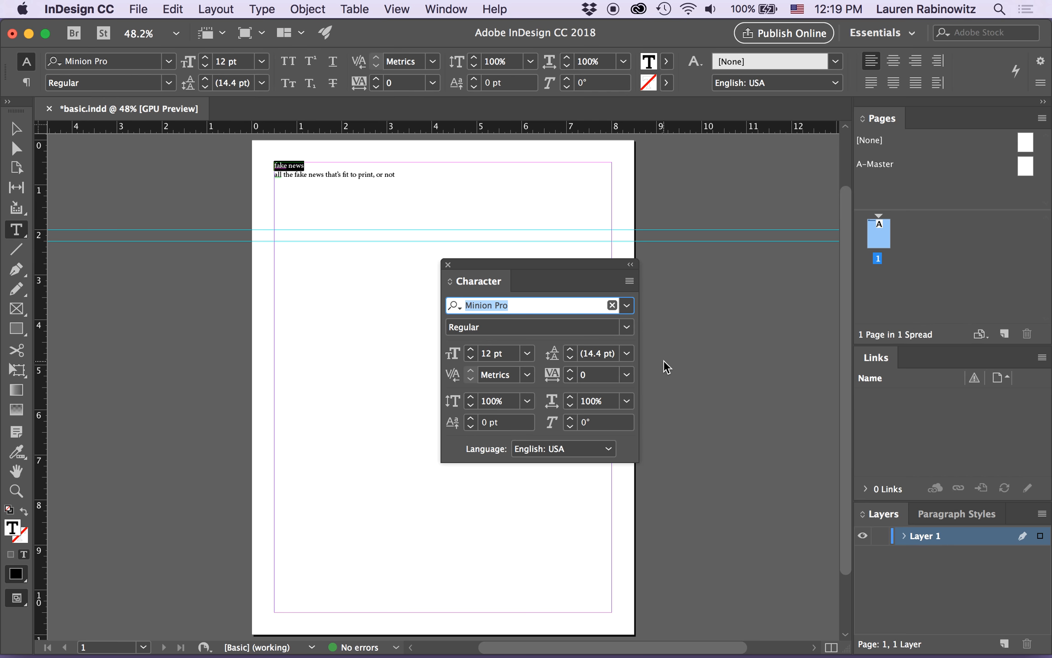
drag(498, 262, 666, 255)
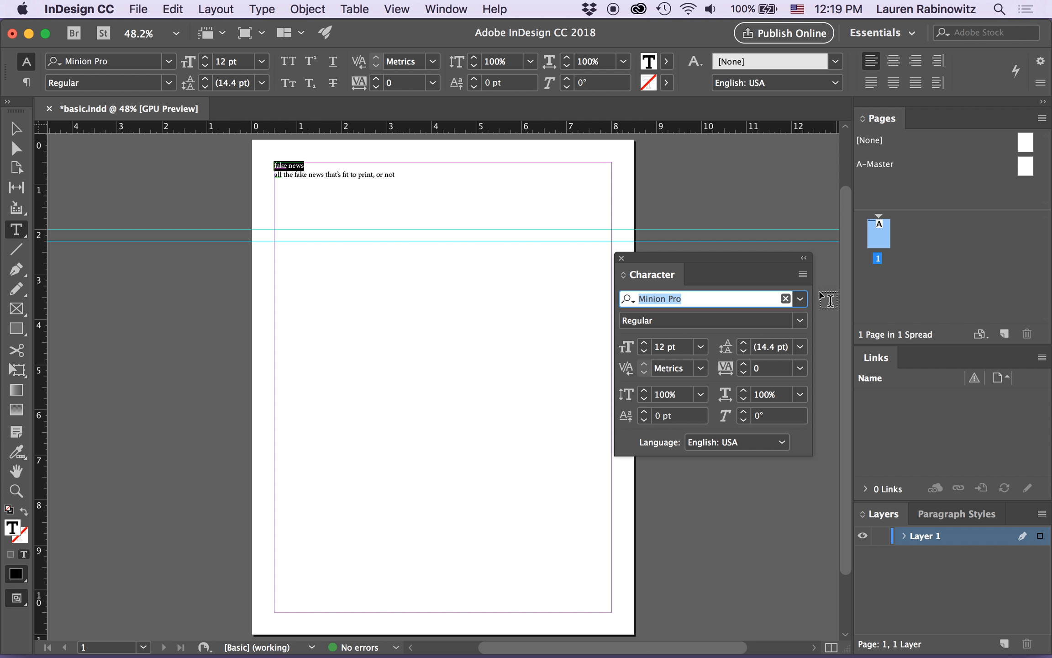
- Set the font of the selected "fake news" line to Arial Black
click(800, 299)
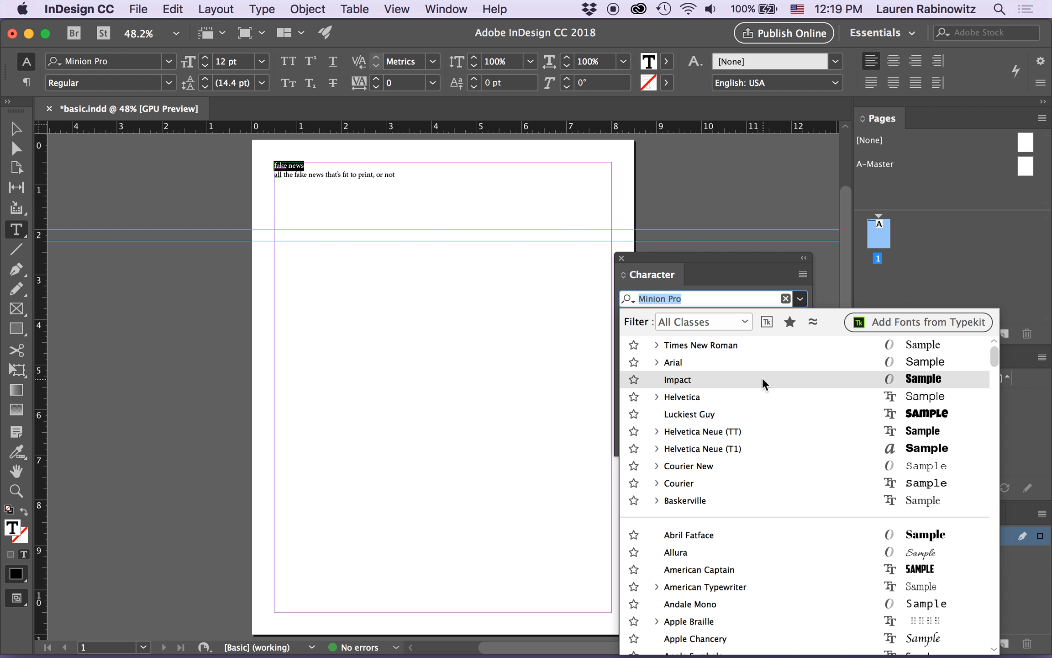
scroll(860, 420, down, 3)
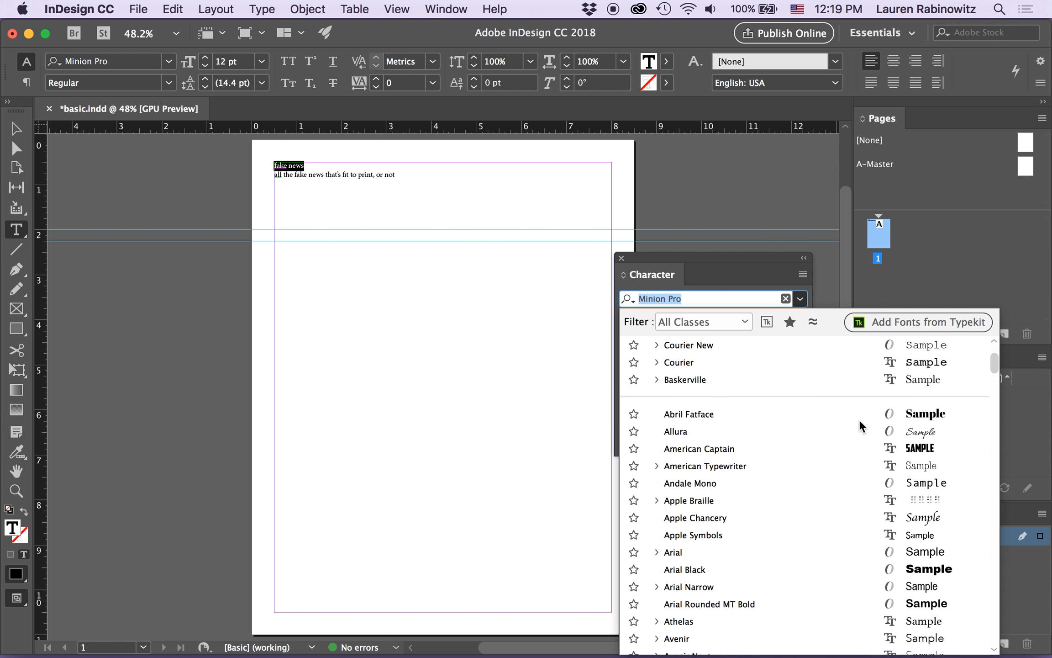
click(821, 576)
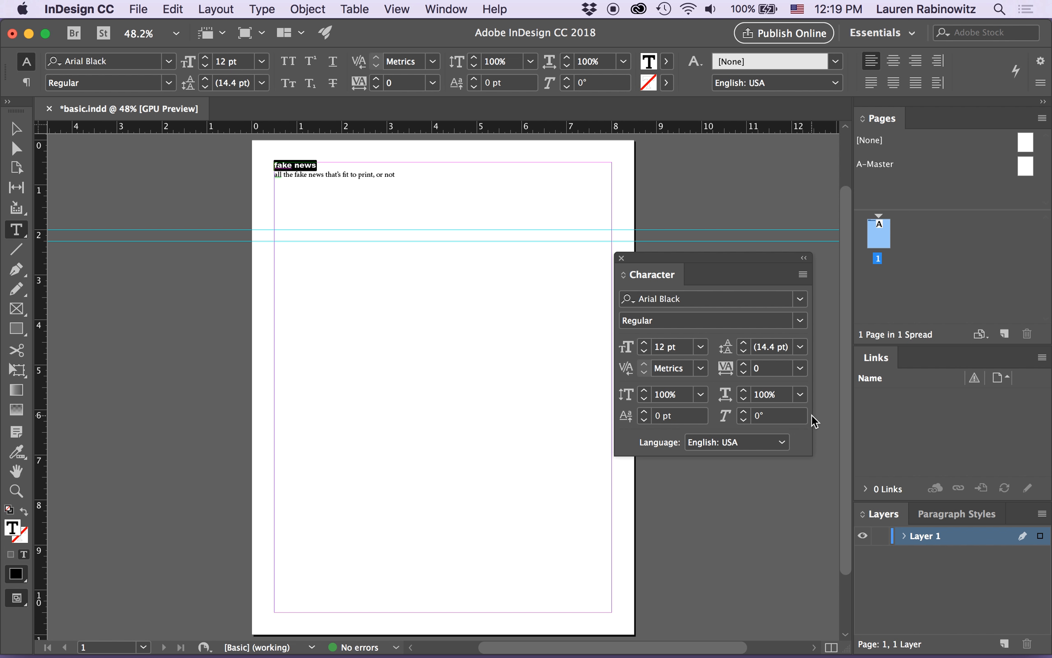
- Enlarge "fake news" to 72 pt and then to 97 pt so it spans the text frame's width
click(701, 347)
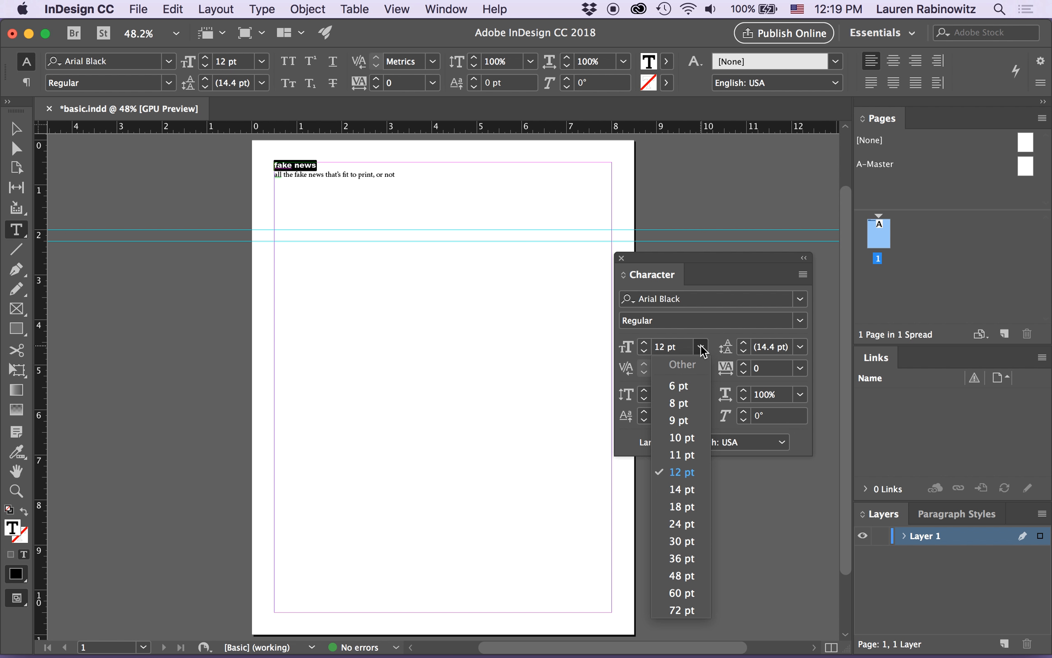
click(691, 610)
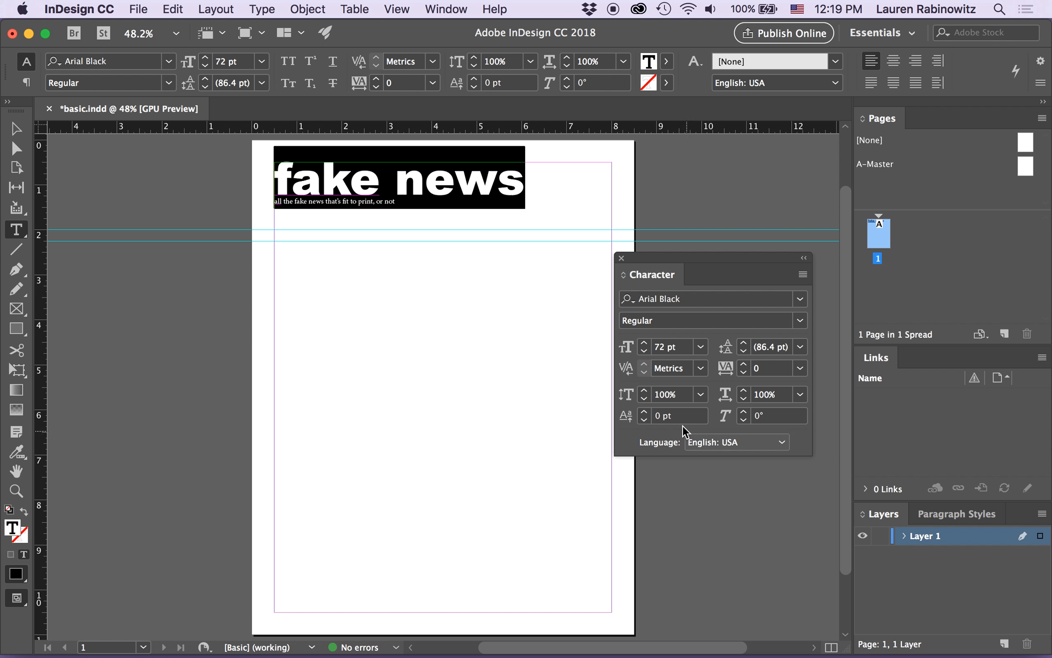
click(646, 342)
click(644, 342)
click(645, 342)
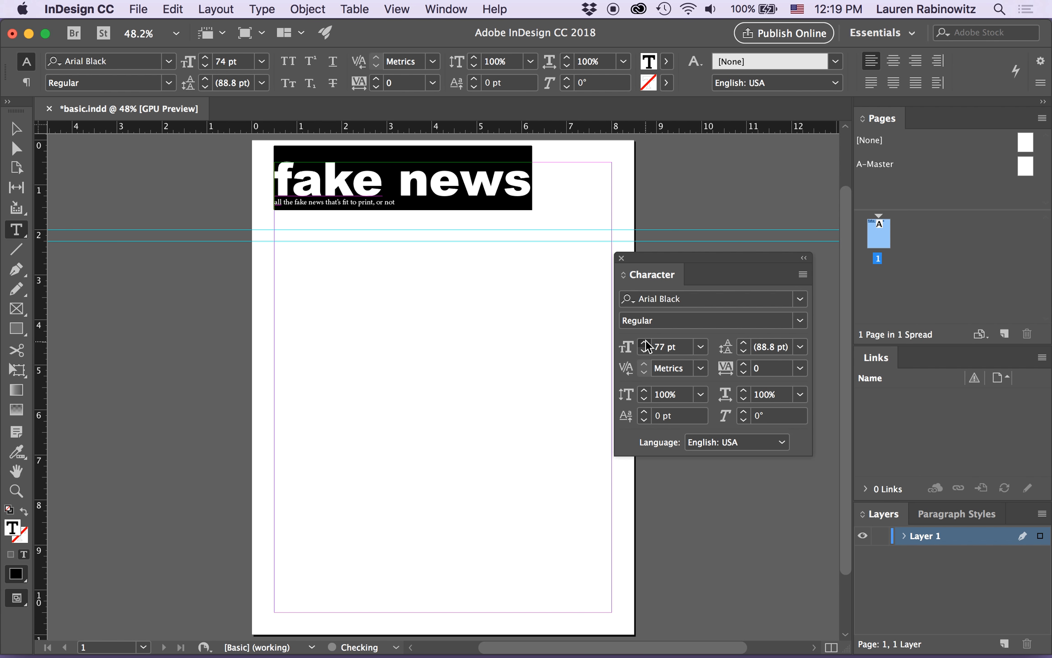
click(645, 341)
click(645, 342)
click(644, 342)
click(644, 342)
click(644, 341)
click(644, 342)
click(646, 340)
click(646, 340)
click(646, 341)
click(645, 341)
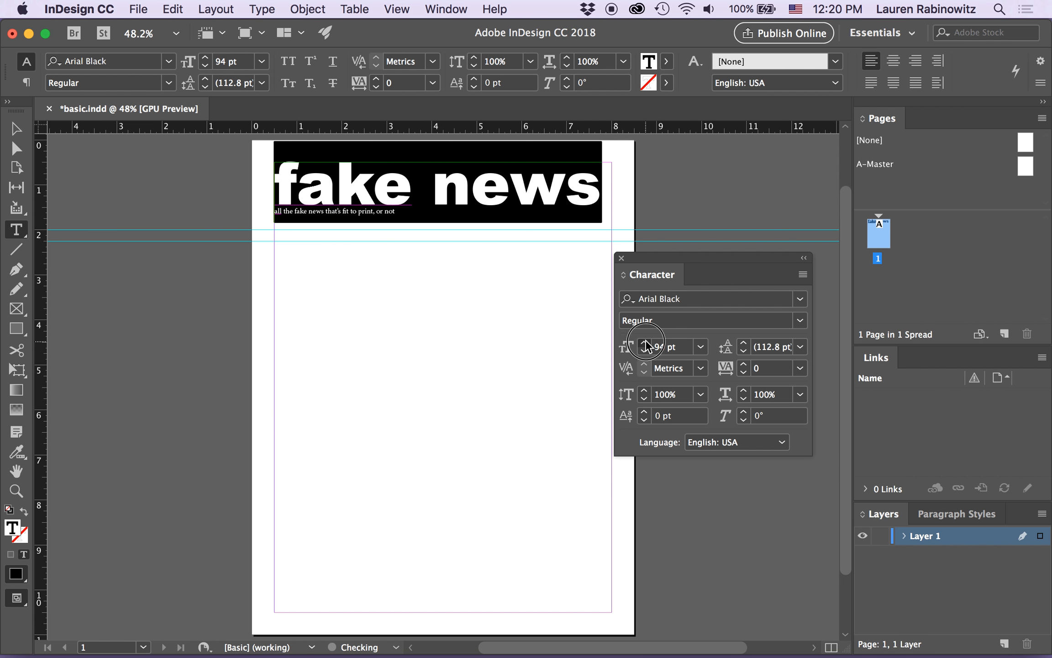
click(645, 341)
click(646, 341)
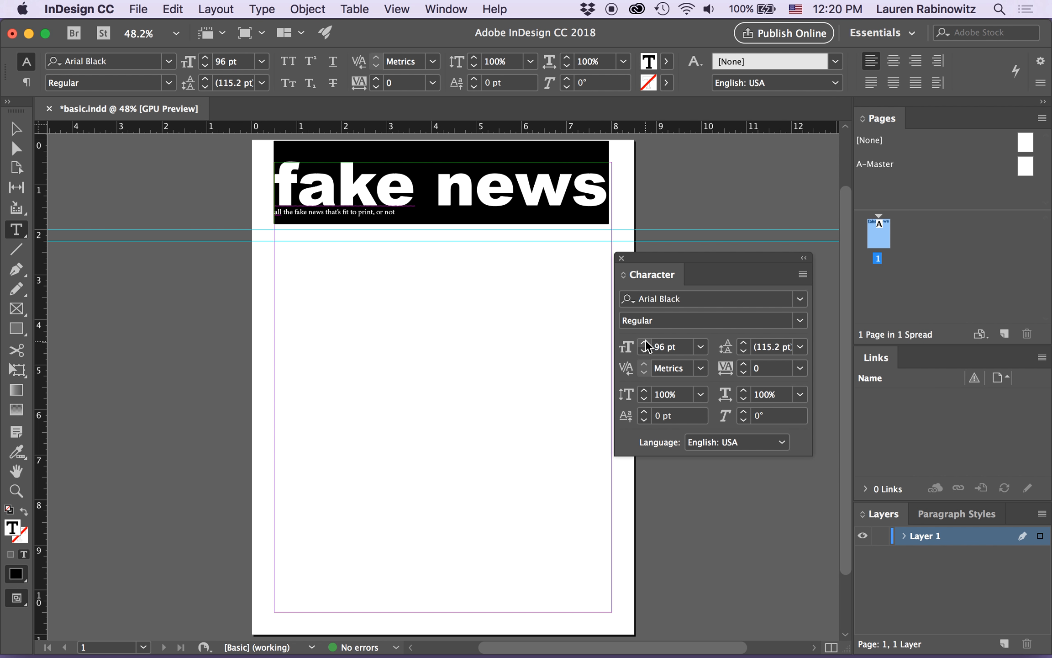
click(645, 341)
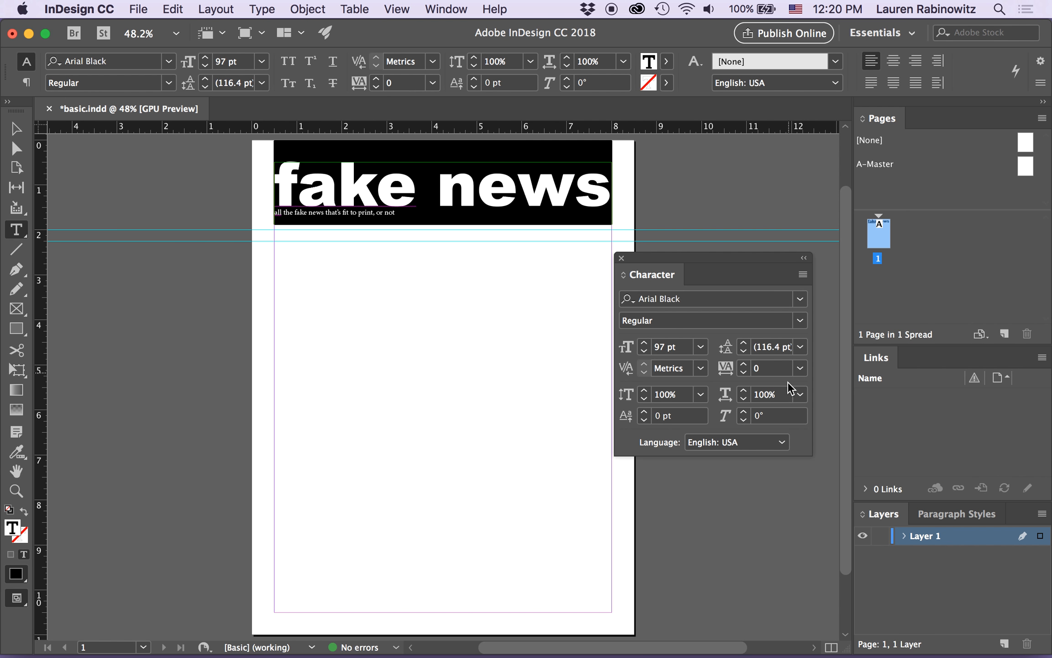
click(803, 275)
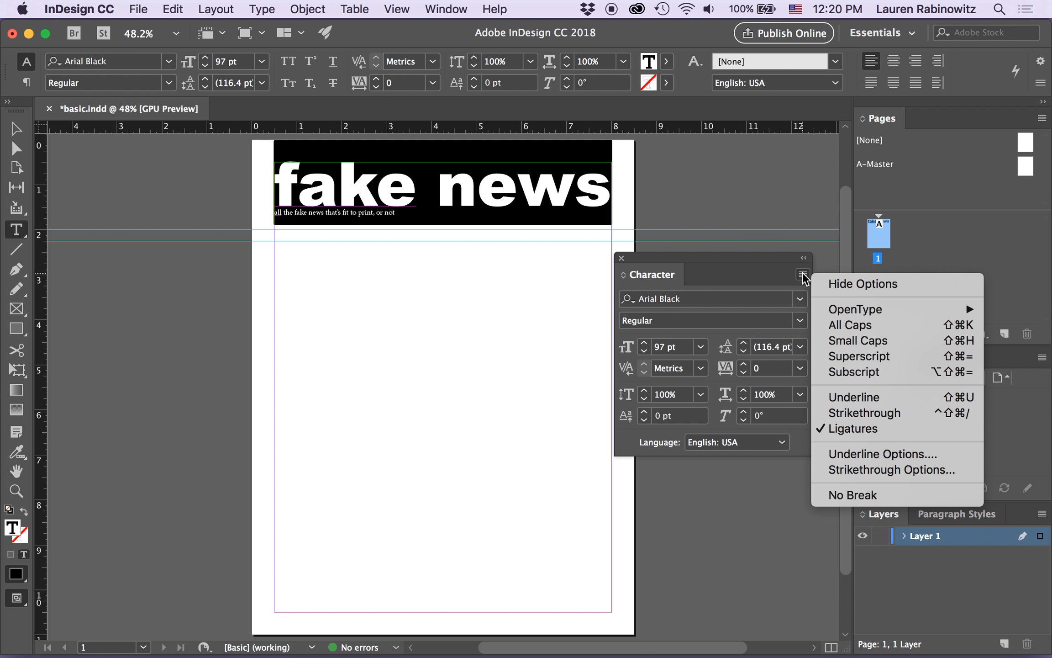
click(775, 274)
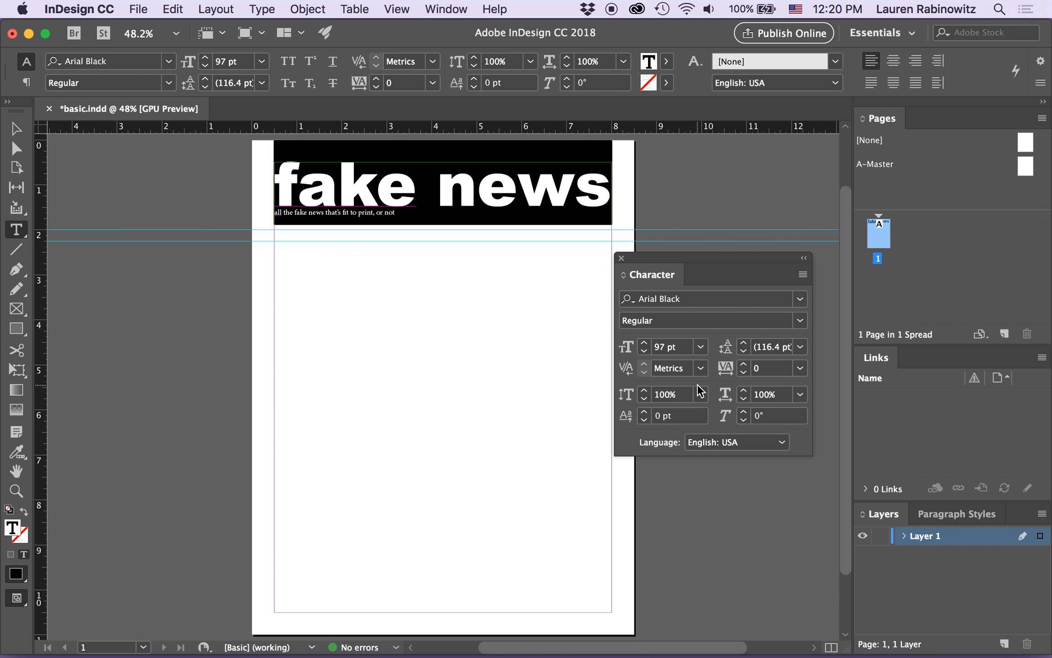
- Reduce the horizontal scale of the "fake news" title to 91%
click(744, 401)
click(743, 400)
click(743, 400)
click(744, 400)
click(744, 400)
click(744, 401)
click(743, 400)
click(743, 400)
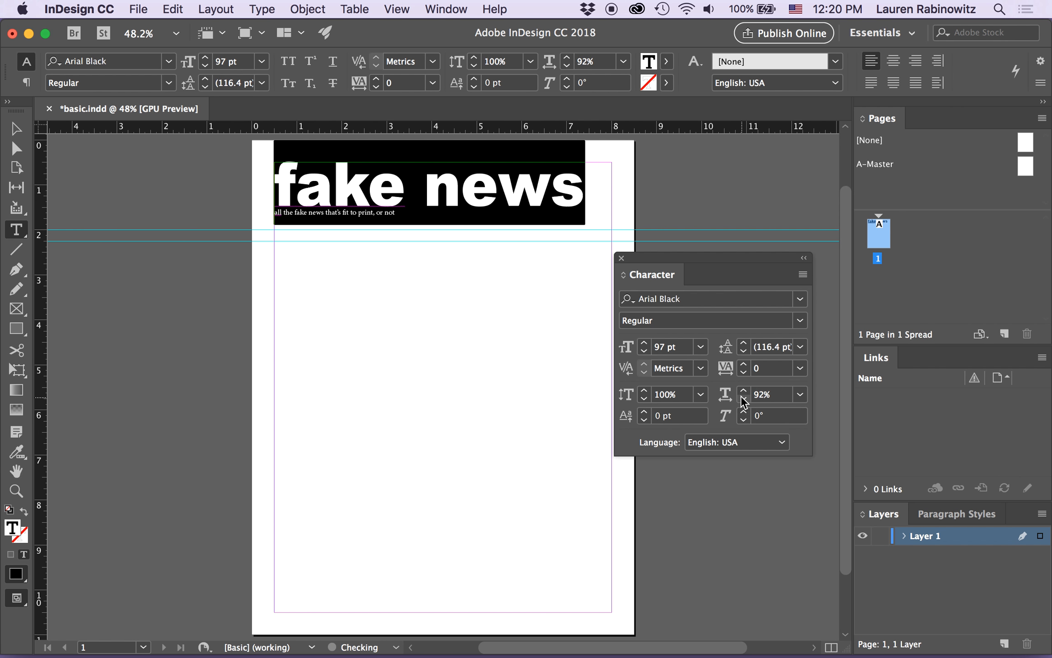
click(743, 400)
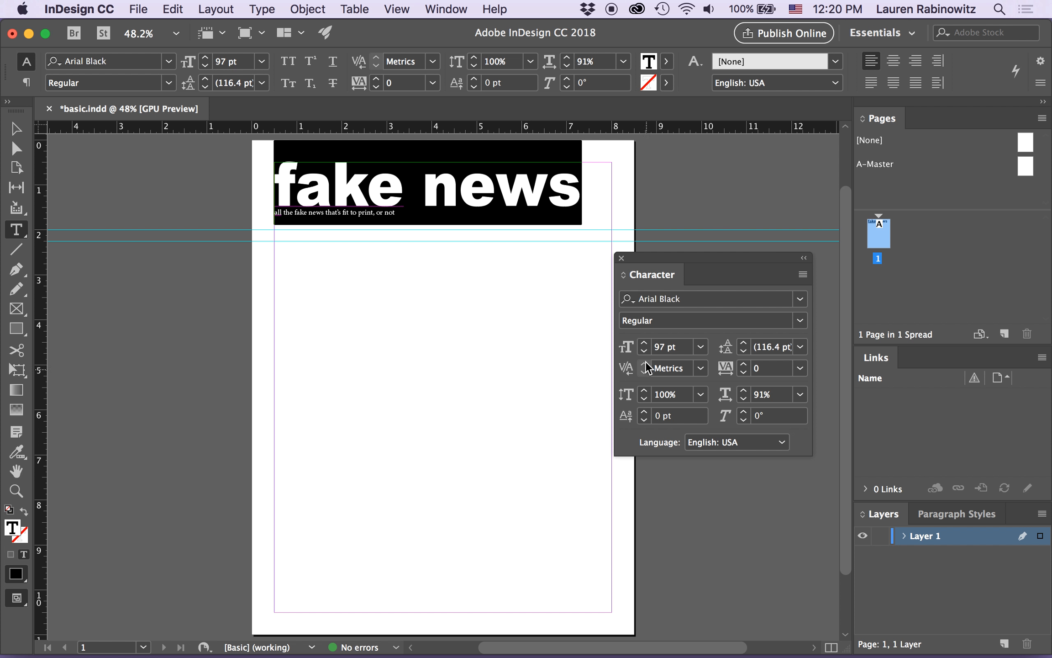
- Increase the "fake news" title's font size to 107 pt so it fills the frame's width again
click(645, 343)
click(645, 343)
click(645, 342)
click(644, 342)
click(644, 343)
click(645, 343)
click(645, 343)
click(645, 343)
click(645, 343)
click(644, 342)
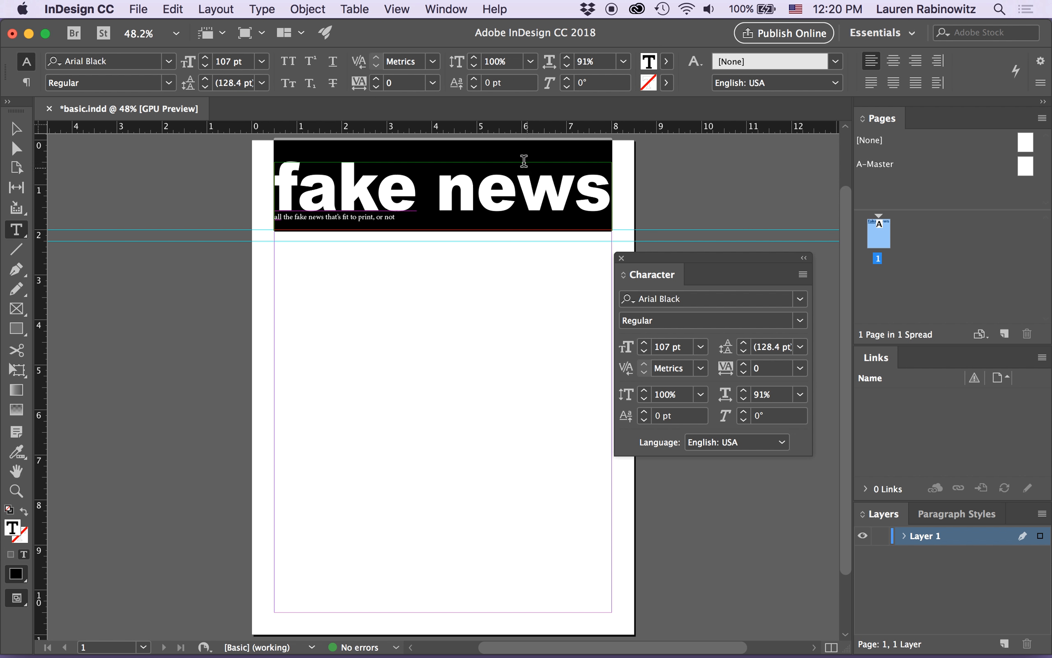
- Move the masthead text frame down slightly to a Y position of 0.5139 in
click(16, 130)
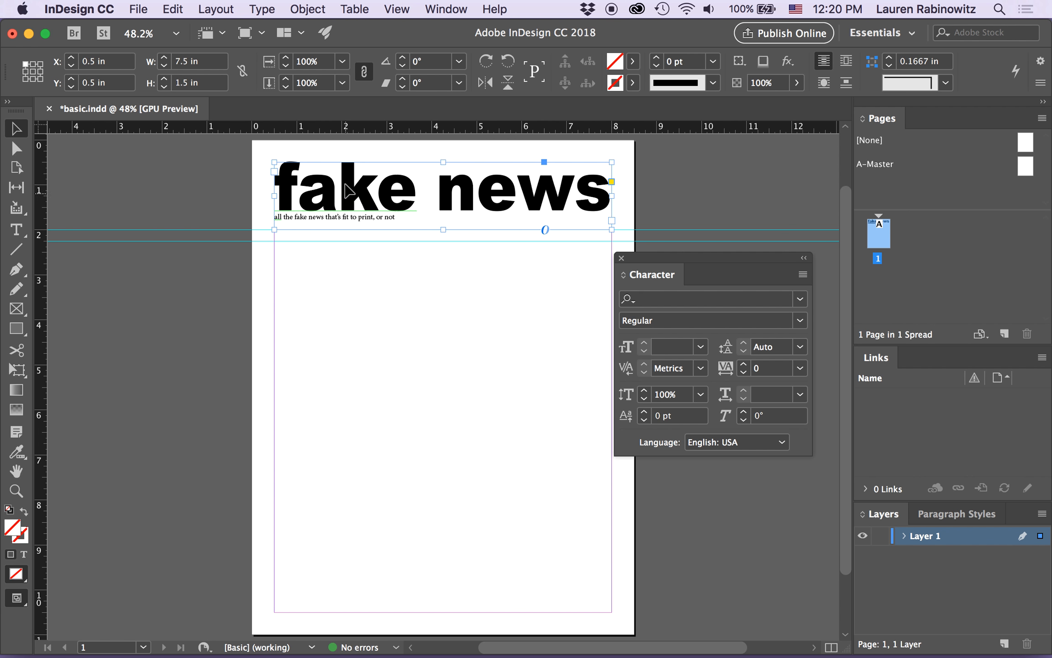
drag(348, 186, 348, 188)
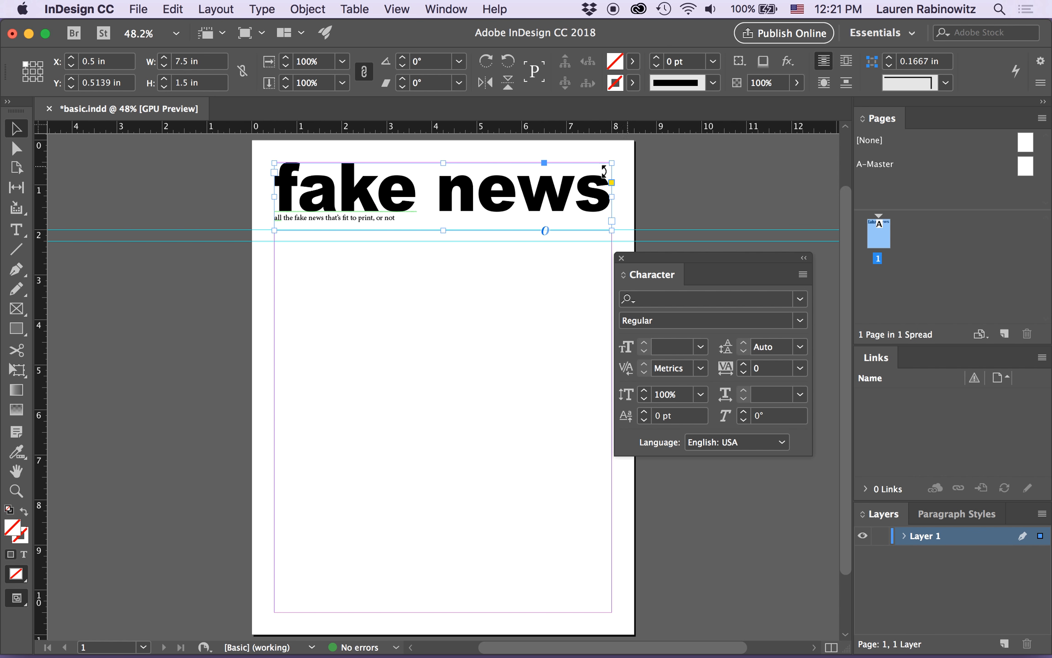
- Format the tagline below the title in Arial Regular at 16 pt
double_click(365, 216)
drag(404, 220, 262, 222)
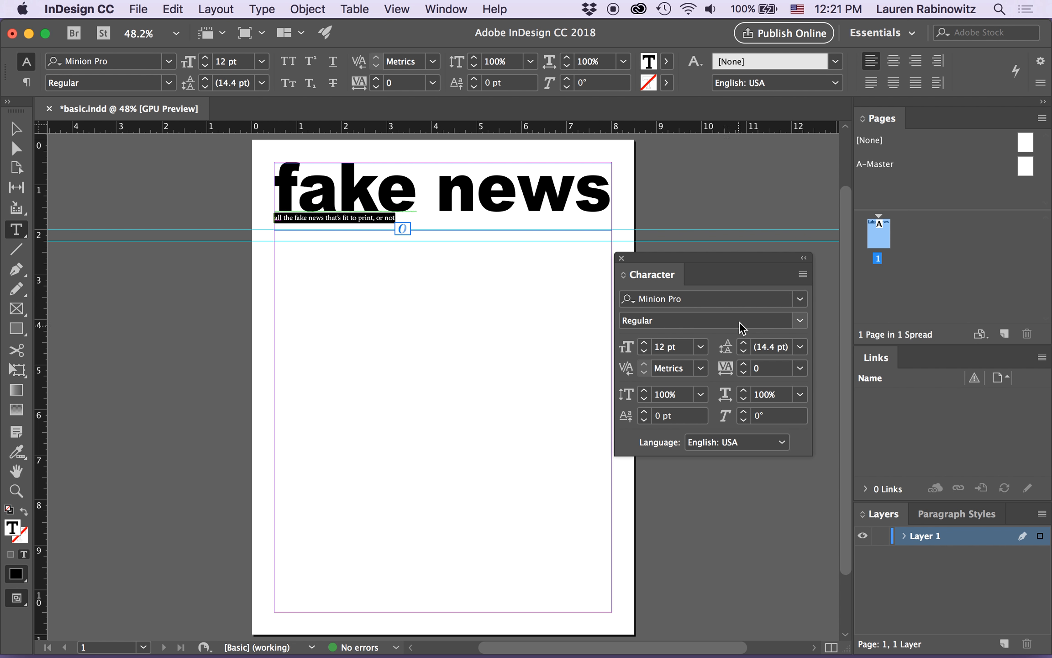
click(800, 300)
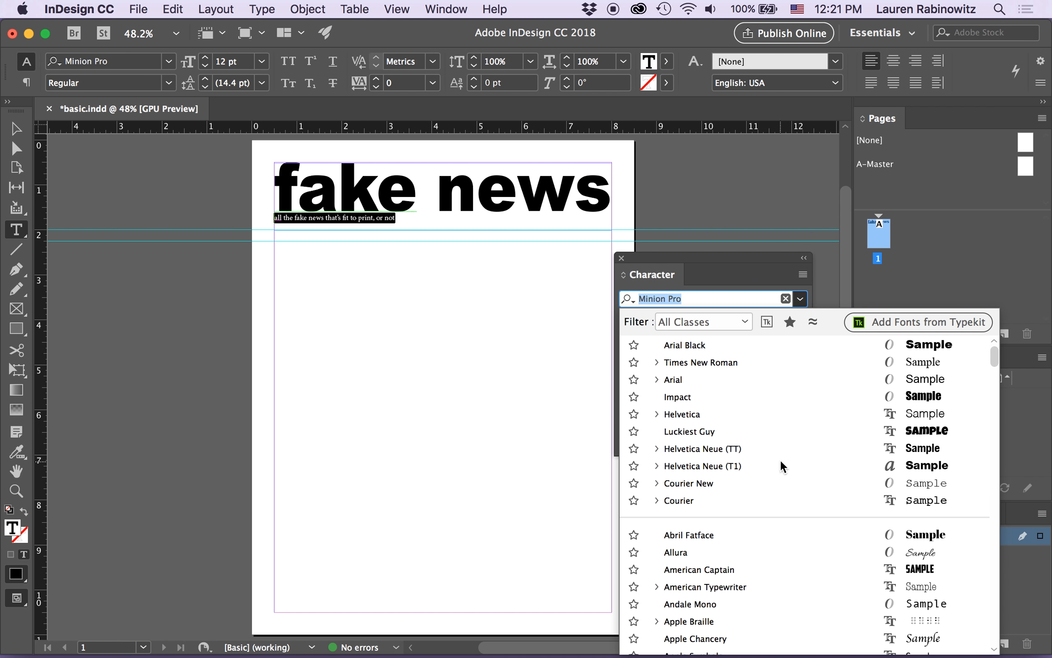
click(670, 380)
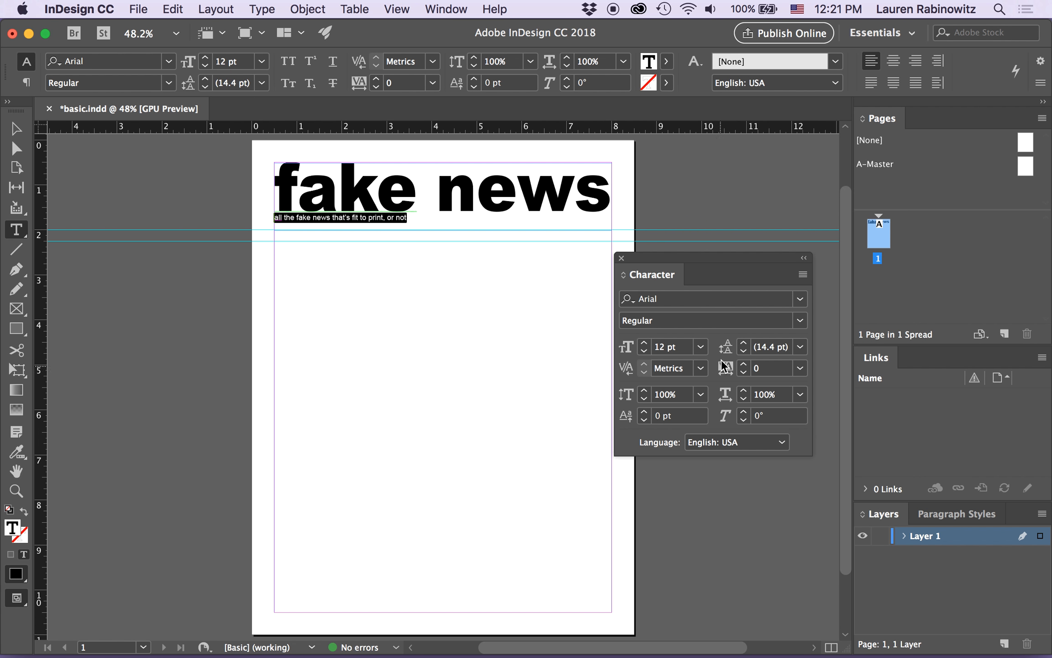
click(644, 343)
click(644, 343)
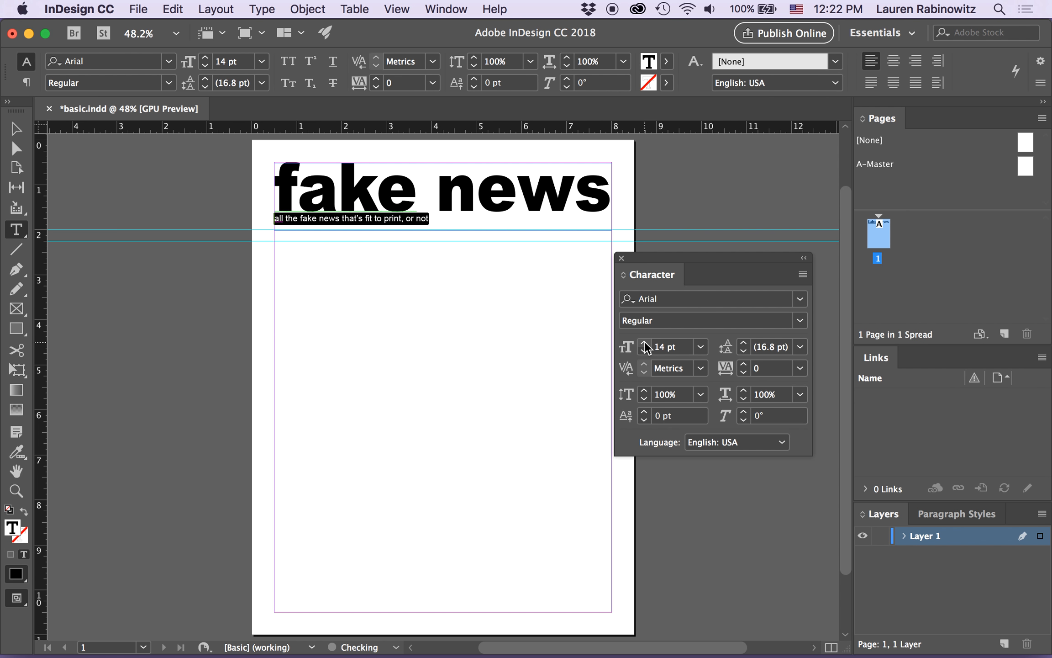
click(644, 343)
click(644, 343)
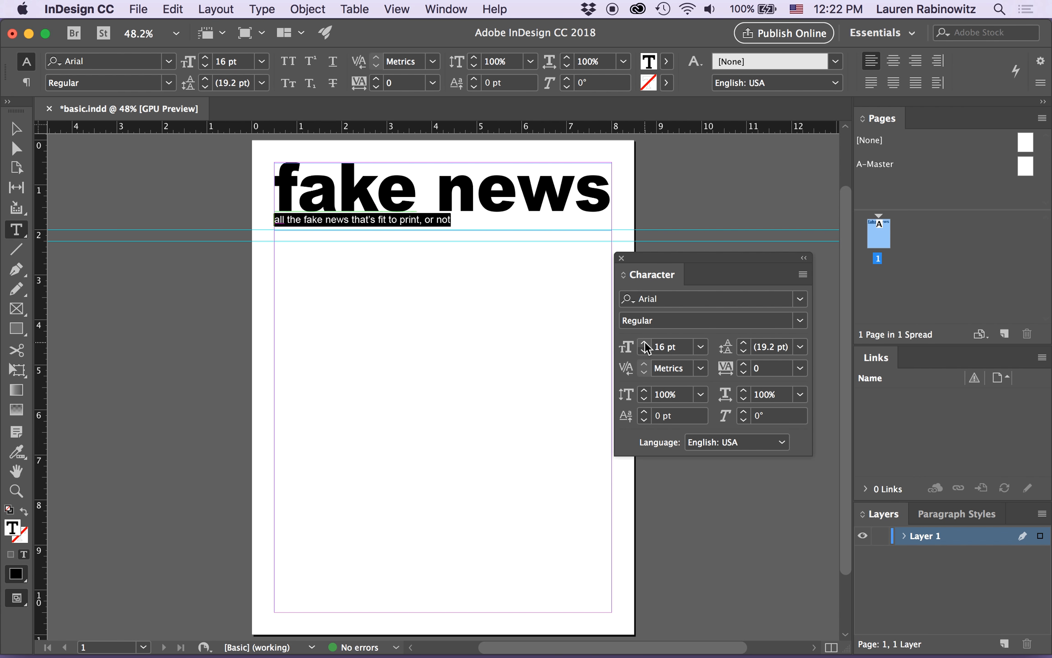
- Center both the title and the tagline using the Paragraph settings, dismissing the Border tip and closing the floating settings
click(457, 224)
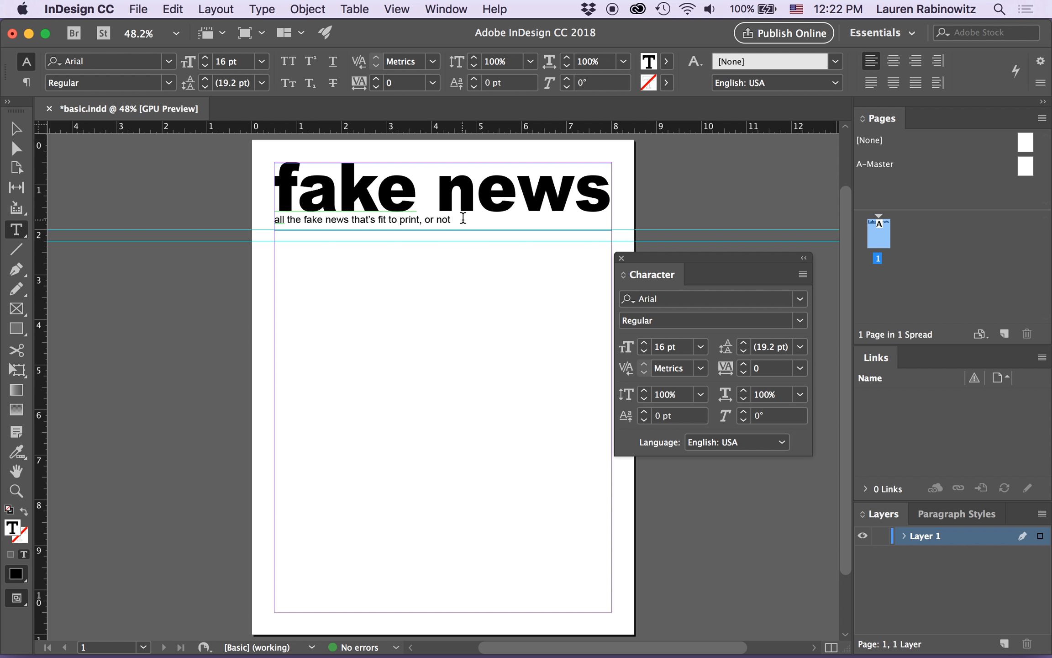
drag(469, 224, 245, 169)
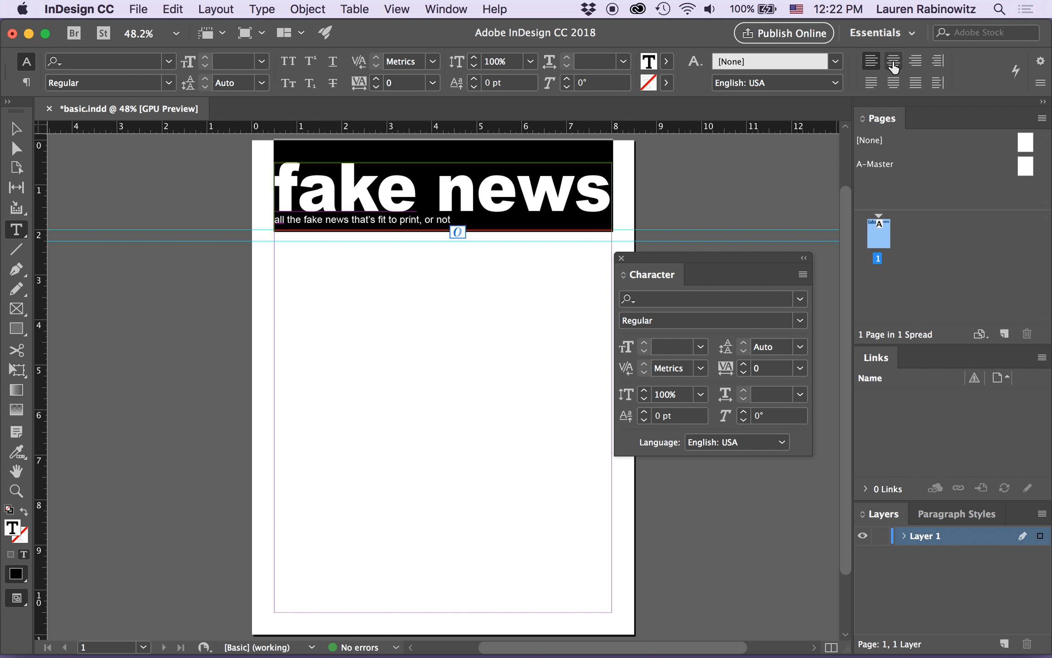
click(621, 257)
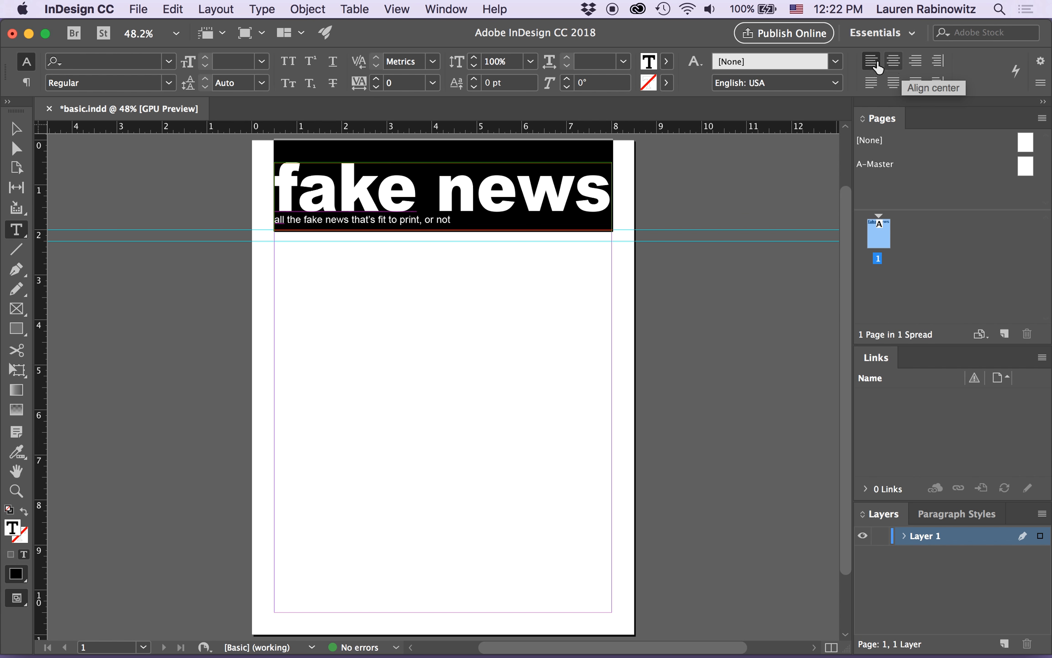
click(445, 10)
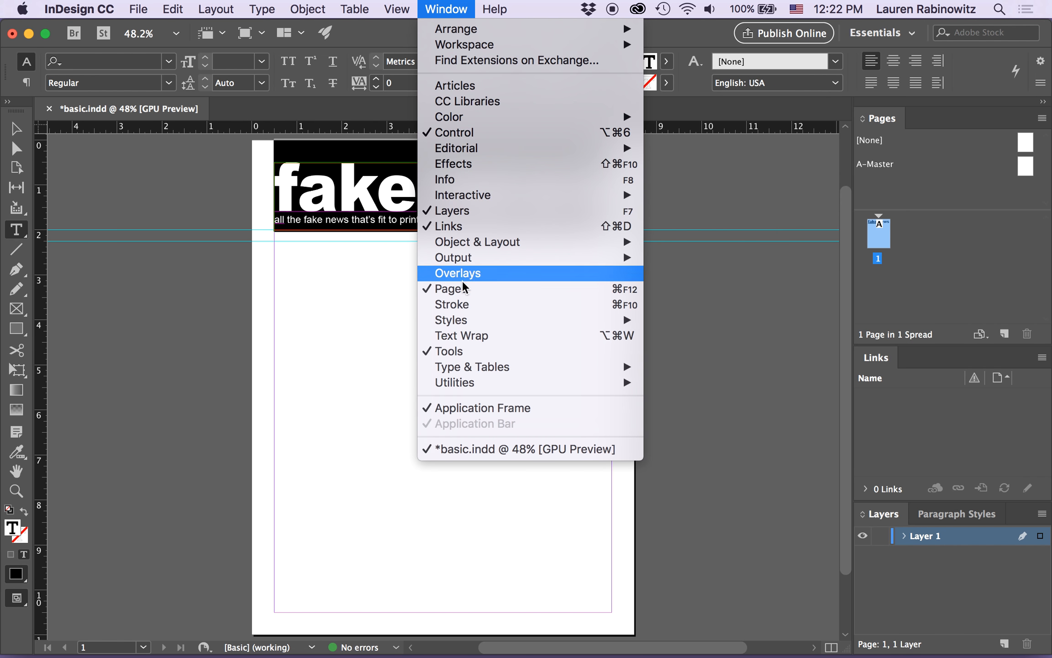
mouse_move(619, 371)
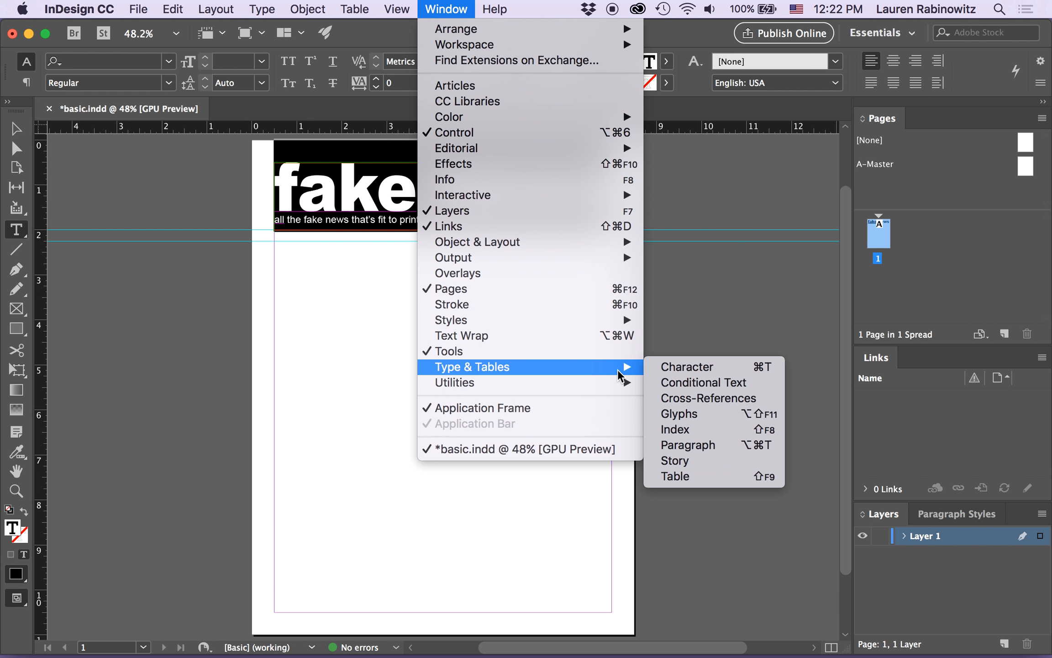
click(694, 448)
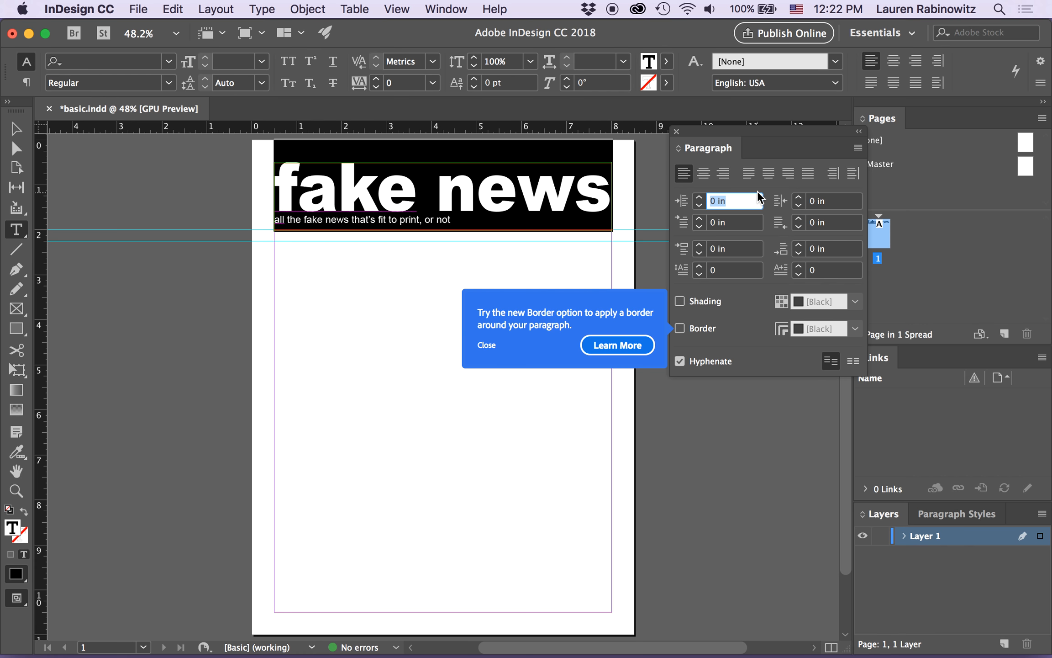
click(706, 178)
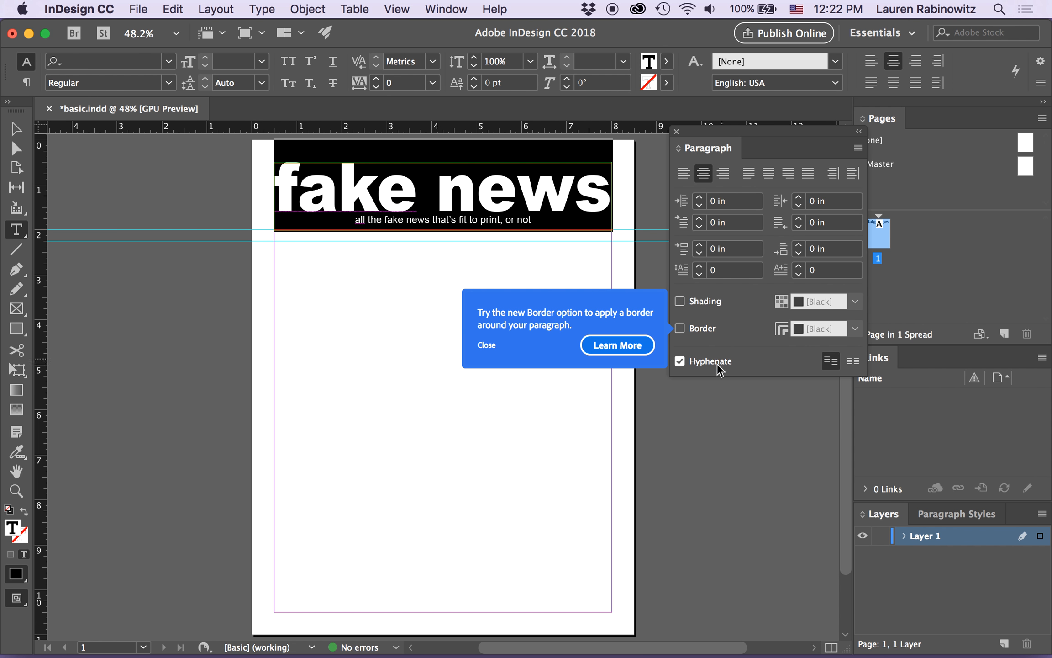
click(487, 345)
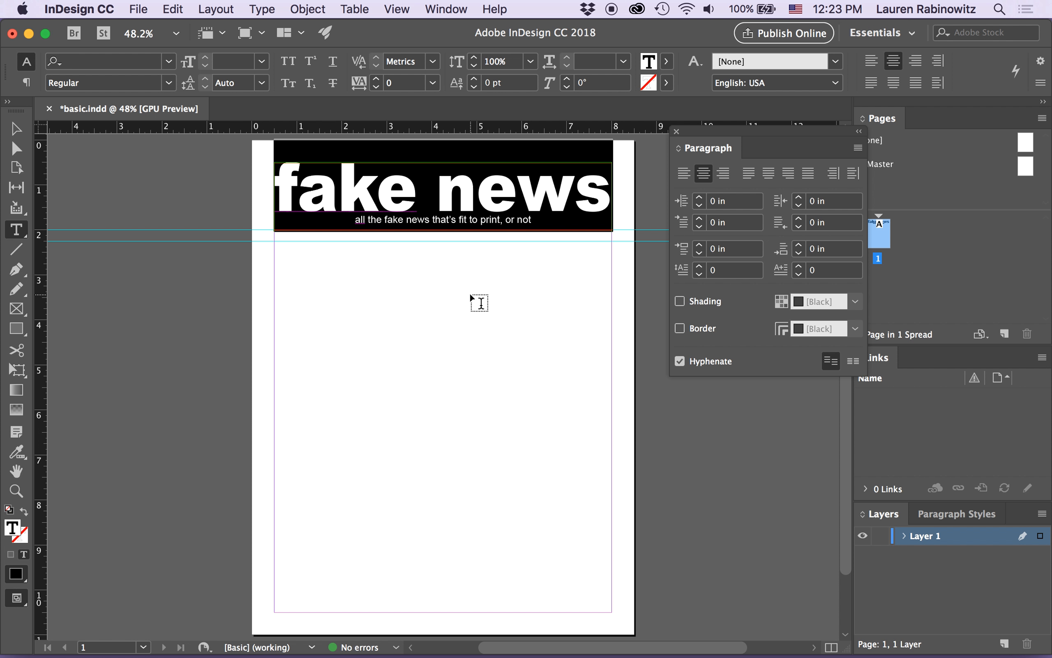
click(676, 133)
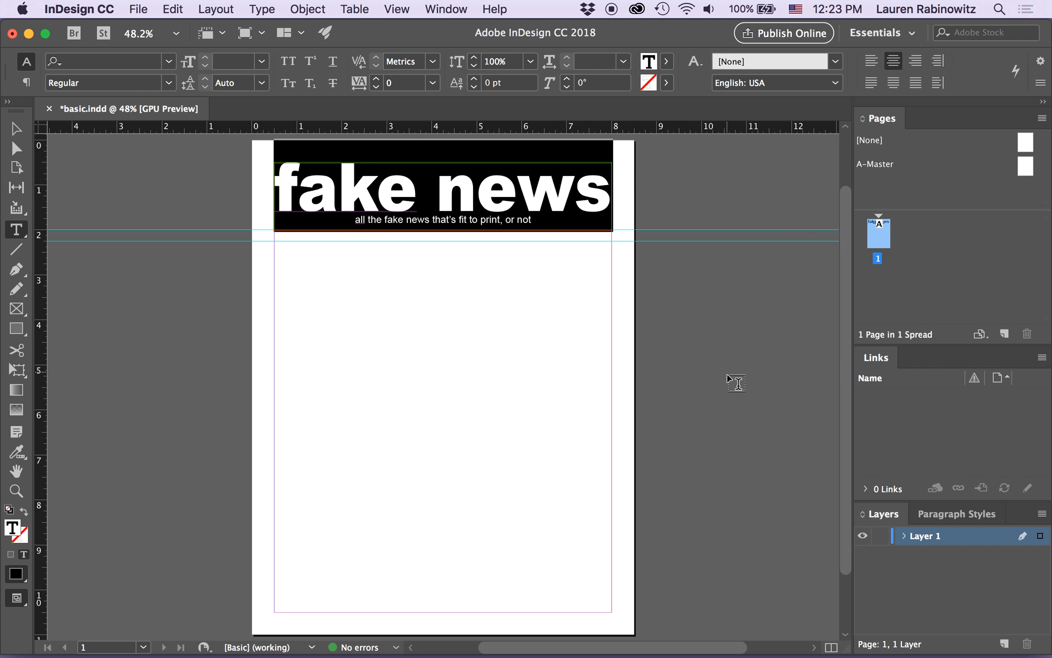
- Select only the "fake news" title and apply All Caps from the Character options
click(591, 201)
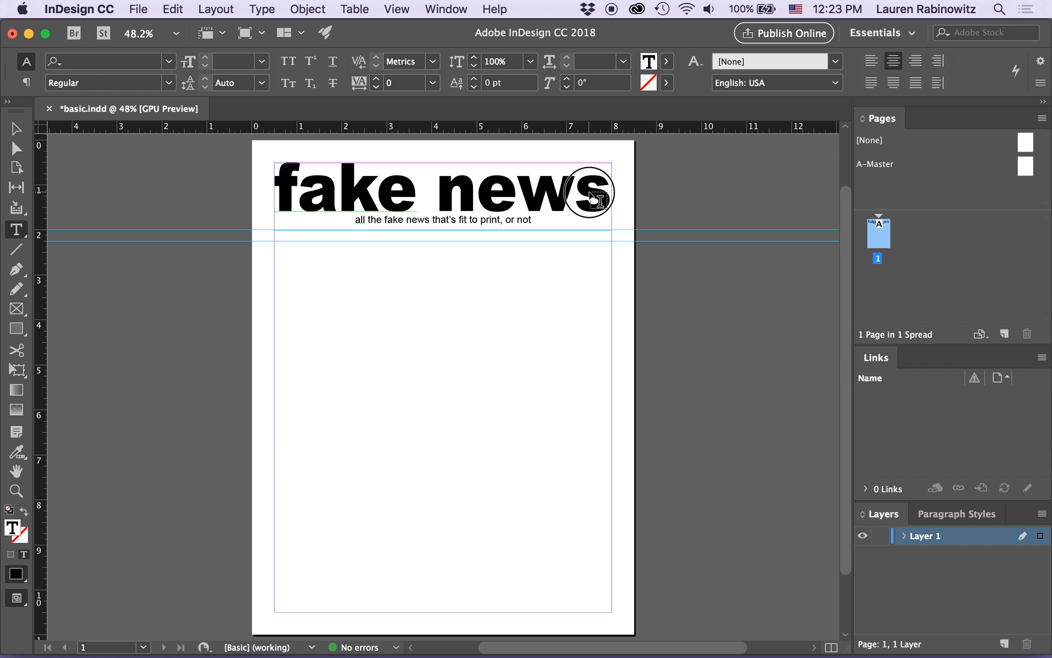
drag(603, 196, 235, 183)
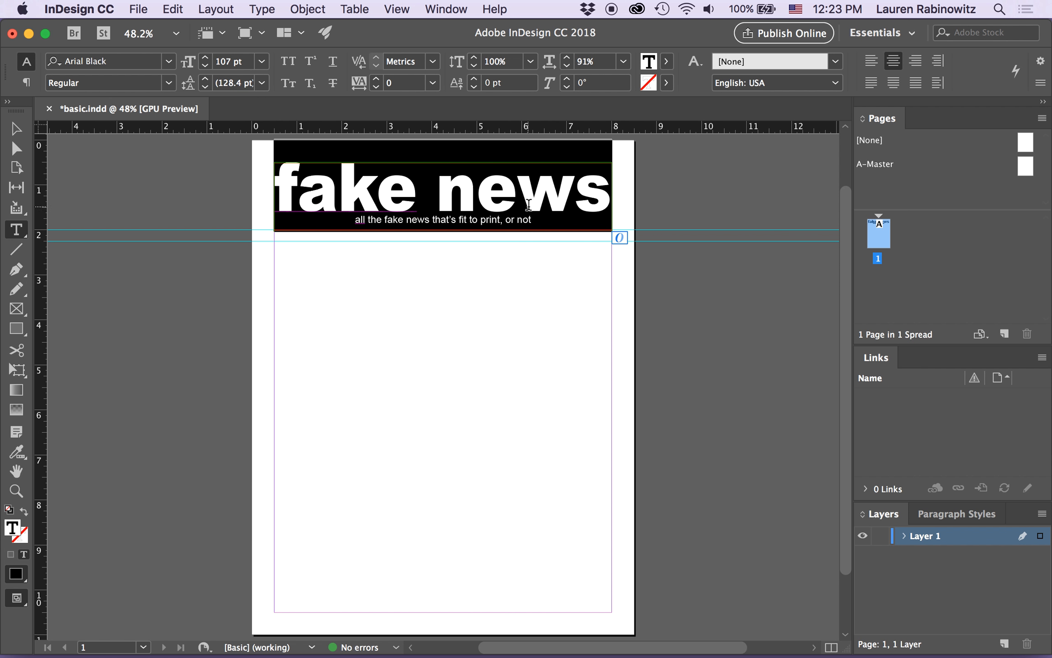
key(super+t)
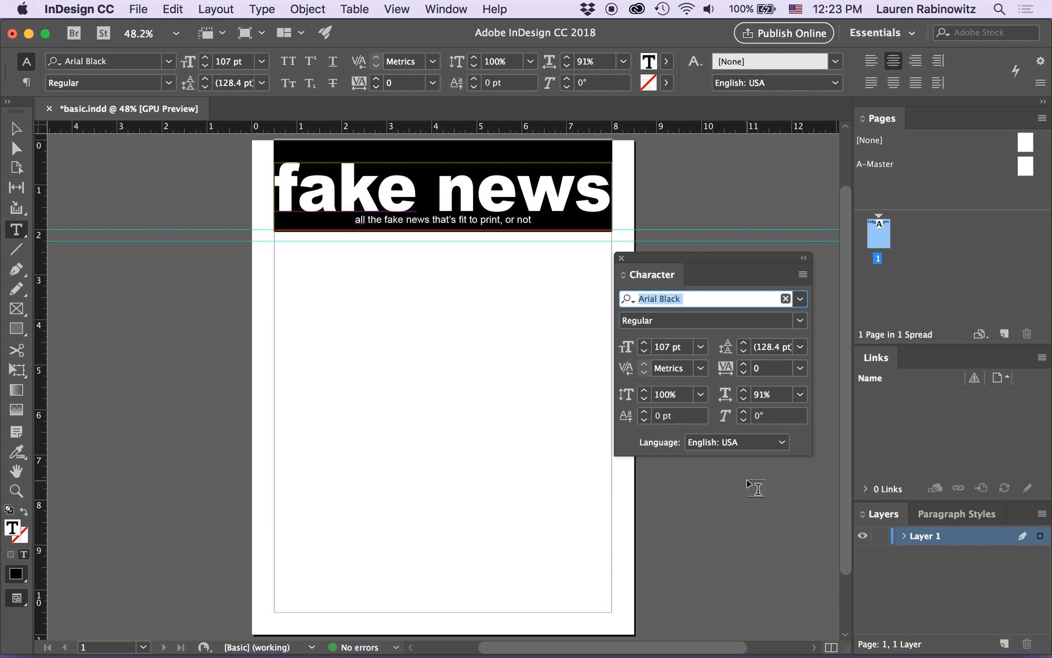
click(803, 274)
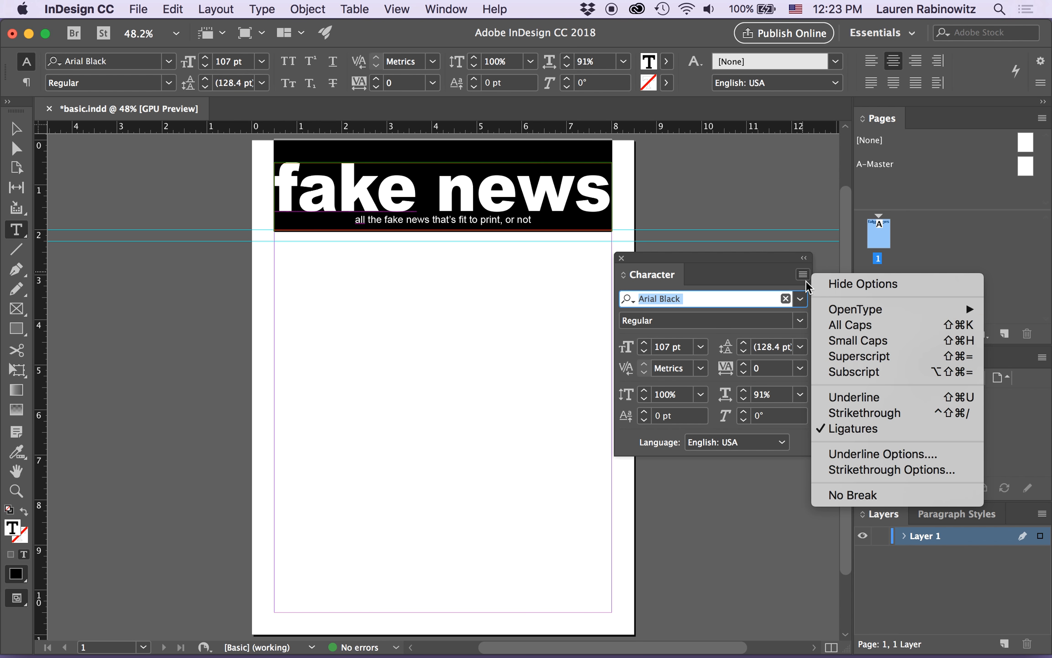
click(826, 326)
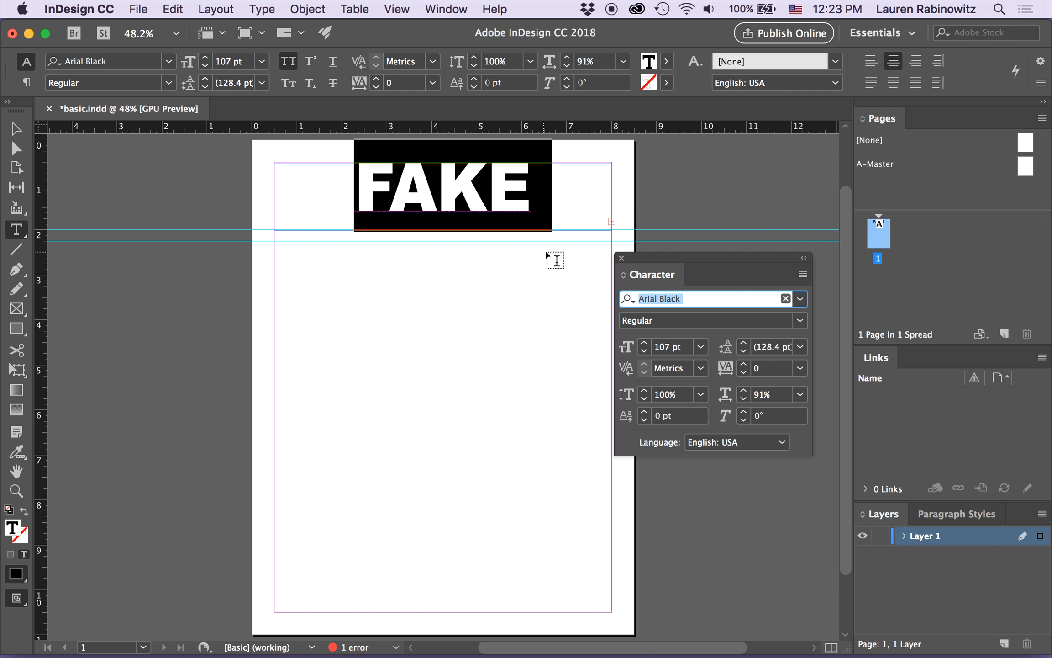
- Reduce the horizontal scale of the masthead title to 78%
click(743, 401)
click(742, 399)
click(742, 399)
click(742, 399)
click(742, 399)
click(742, 399)
click(742, 399)
click(742, 399)
click(742, 399)
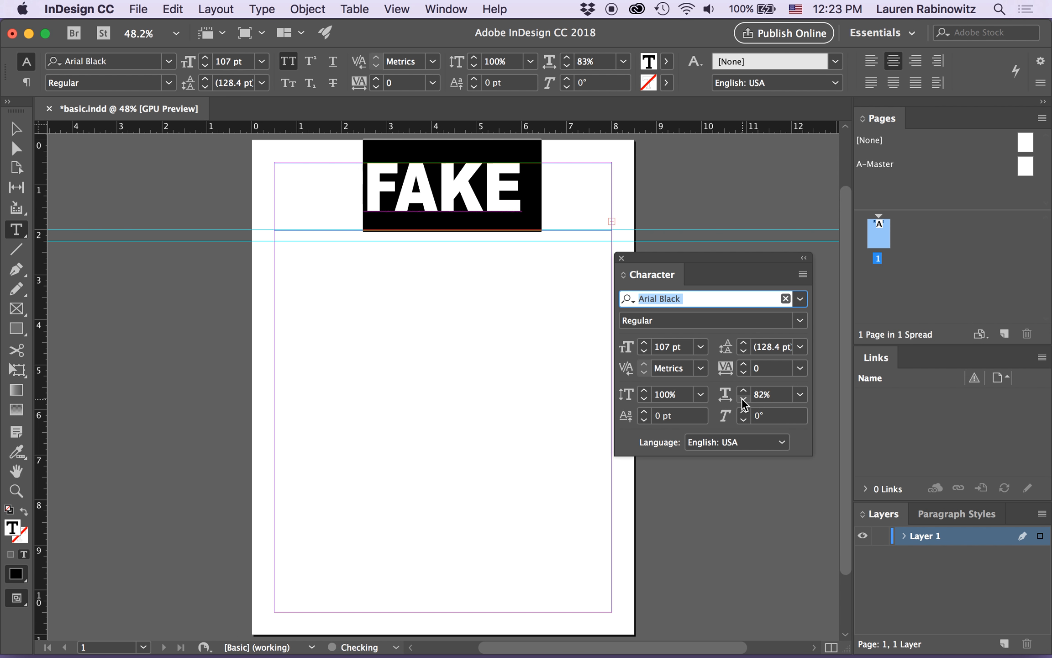
click(742, 399)
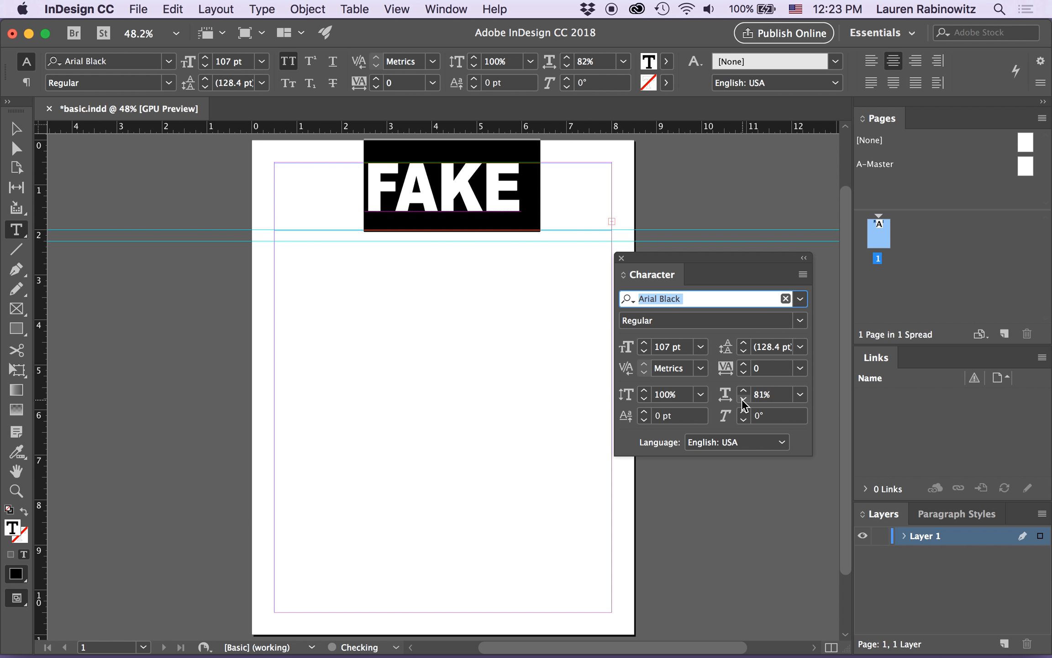
click(742, 399)
click(742, 398)
click(743, 398)
- Extend the bottom edge of the masthead text frame downward to a height of about 3.93 in
click(16, 129)
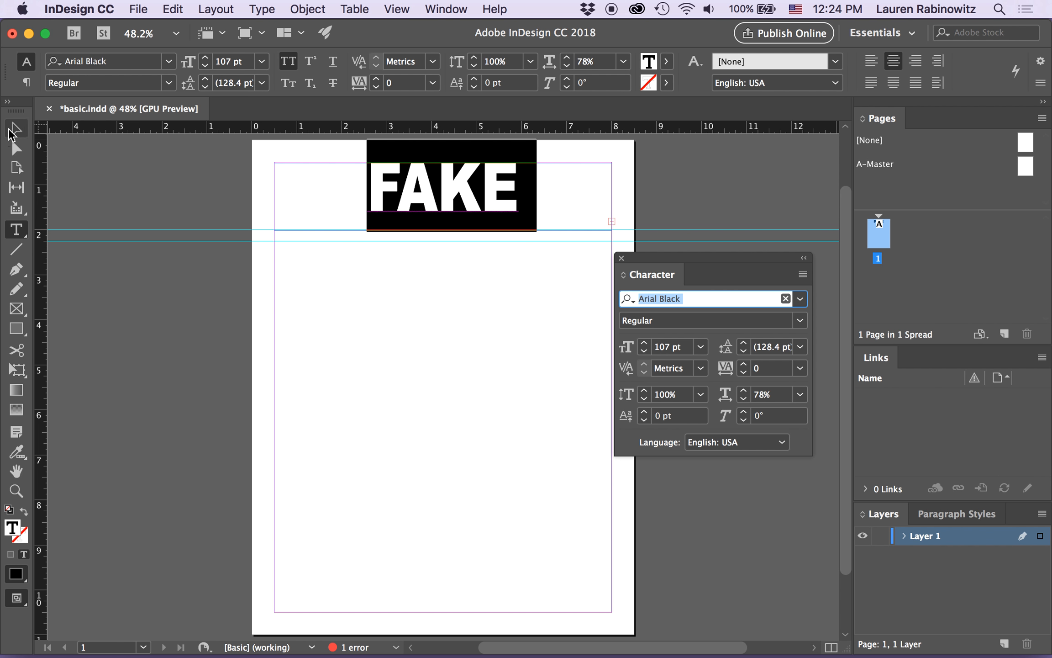
drag(443, 229, 443, 341)
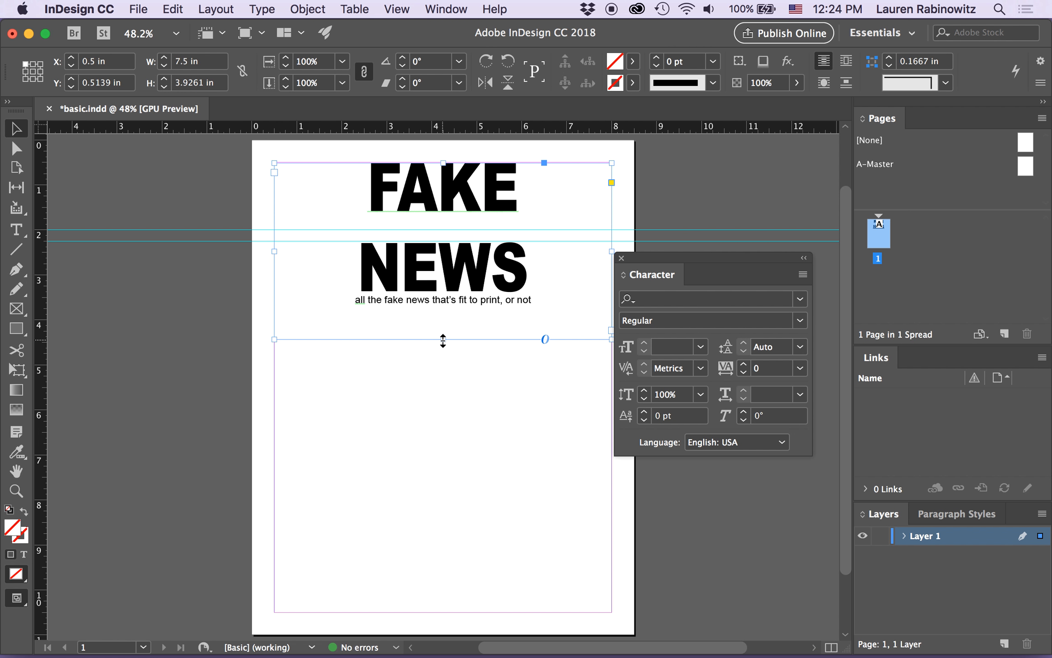
- Try to bring the title onto one line by deleting the space between FAKE and NEWS
double_click(363, 267)
drag(525, 265, 351, 249)
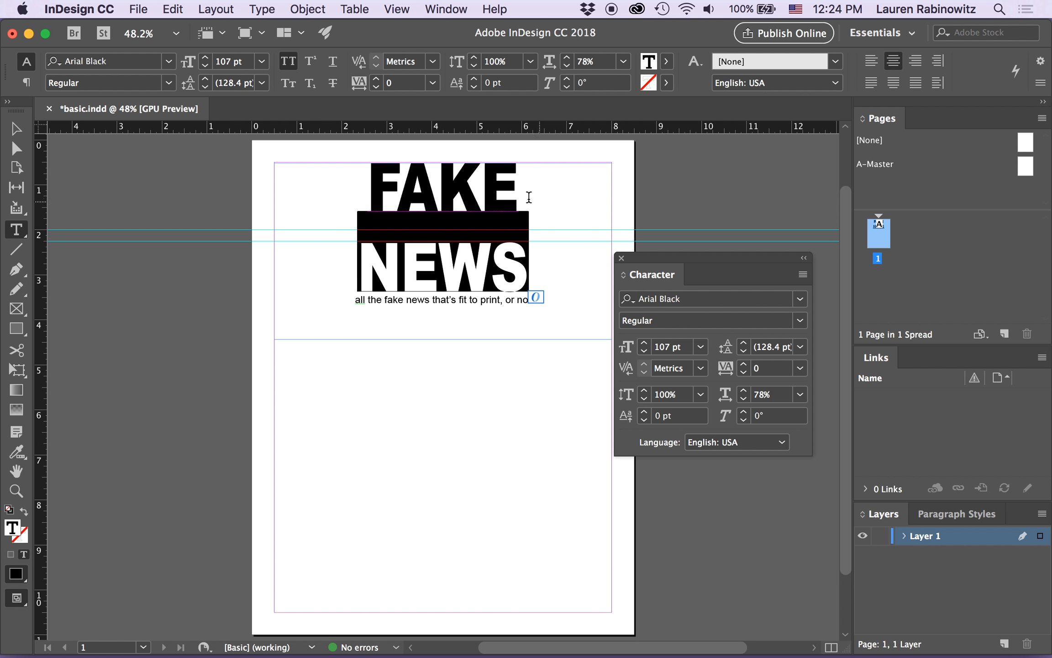
drag(529, 197, 366, 176)
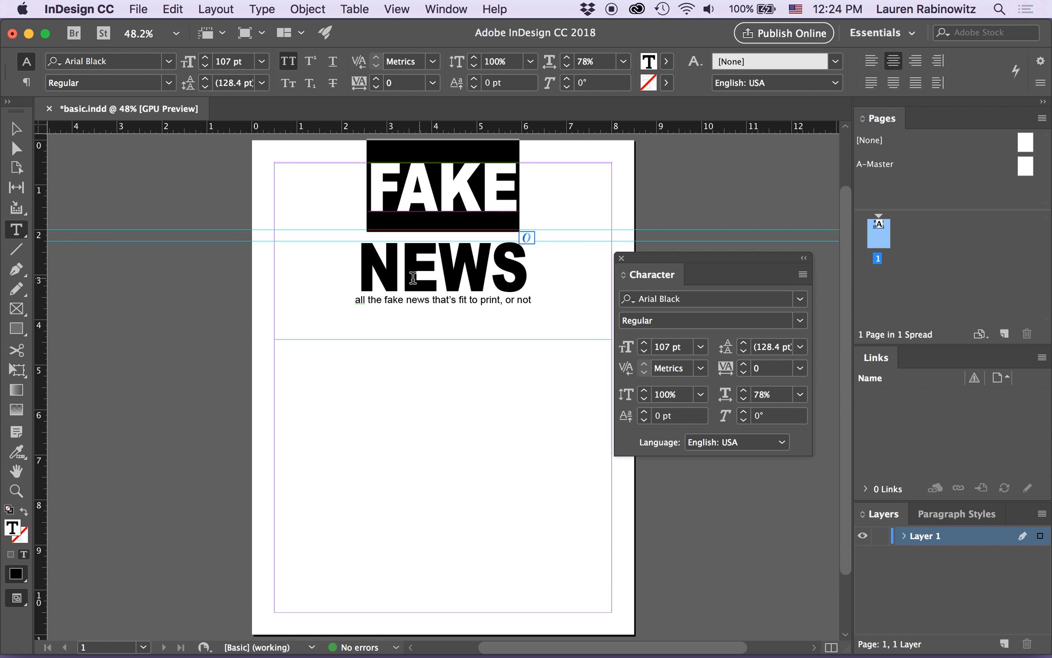
click(454, 277)
drag(543, 278, 320, 251)
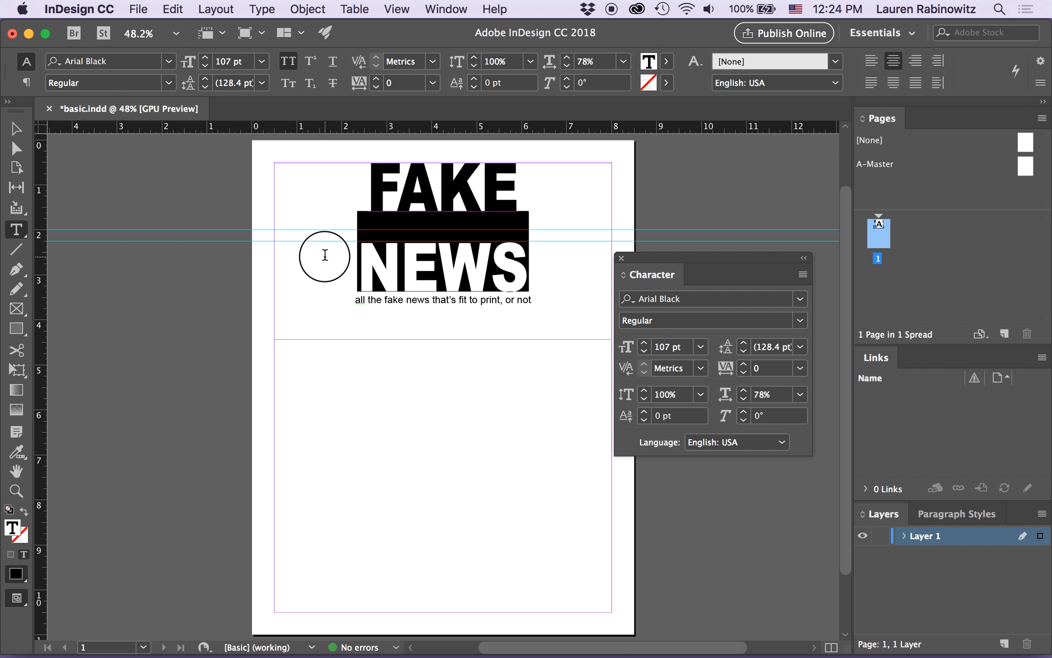
drag(526, 274, 369, 254)
click(351, 265)
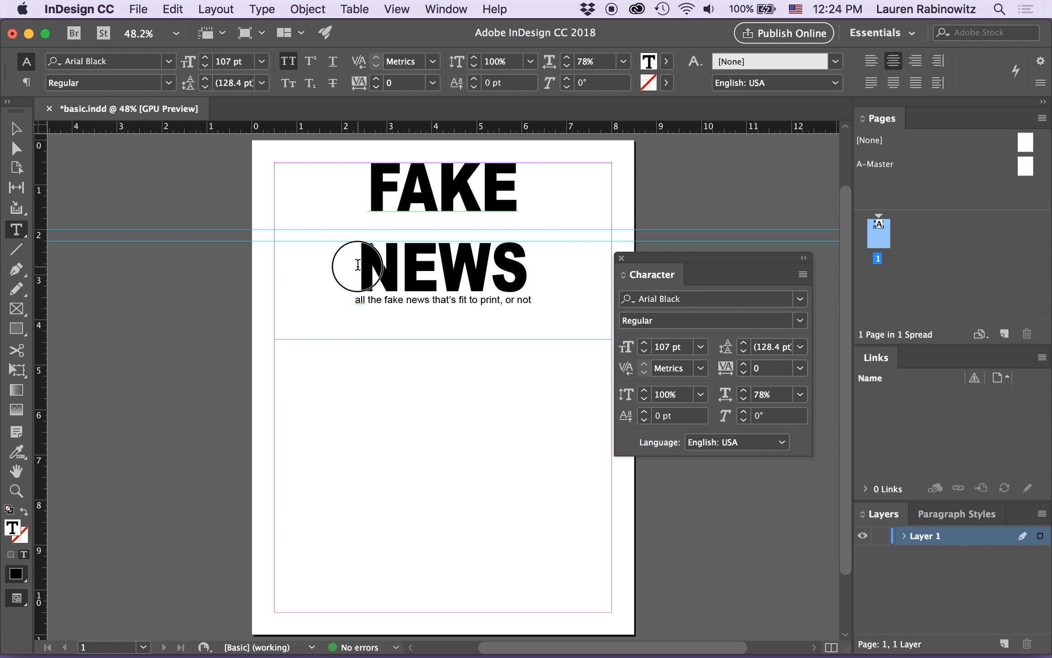
key(BackSpace)
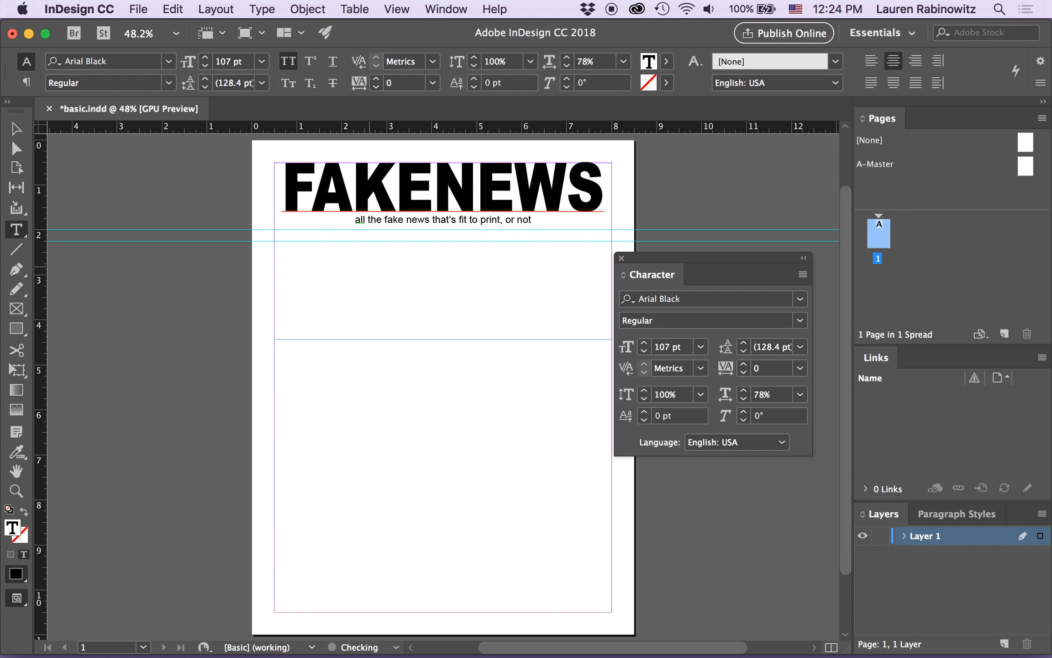
key(Return)
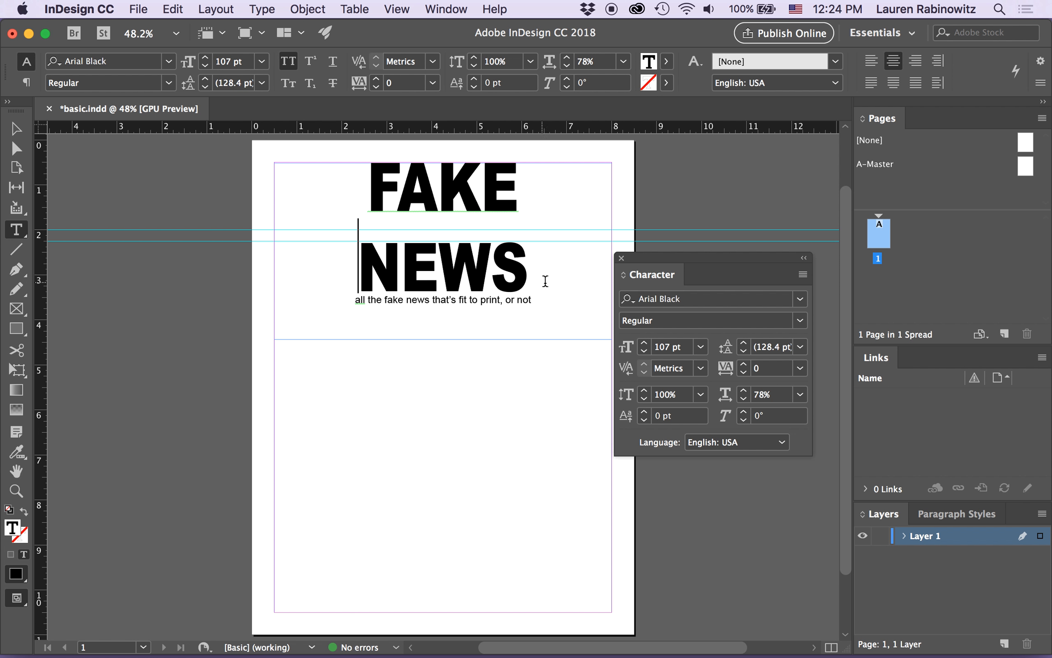
- Set the font size of the FAKE NEWS title to 106 pt
drag(529, 297, 333, 170)
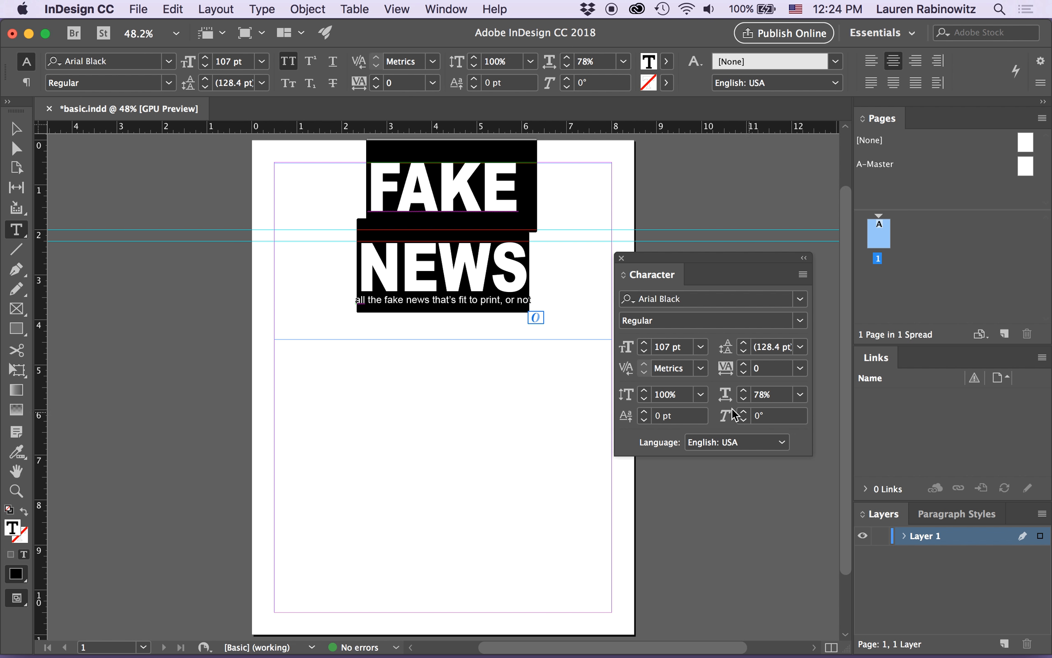
click(644, 352)
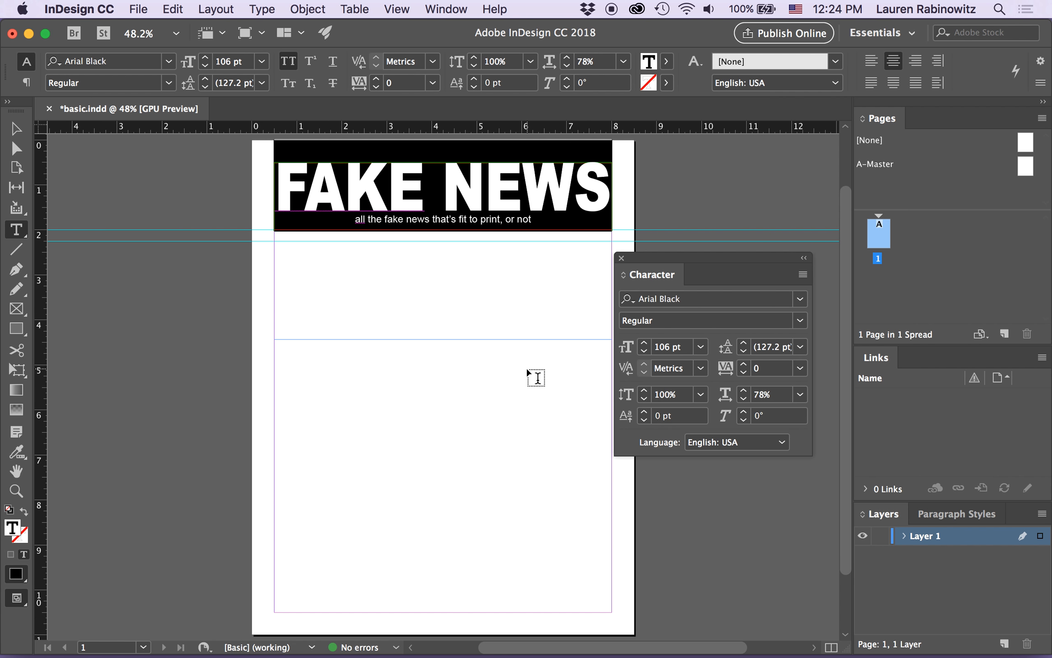
click(395, 199)
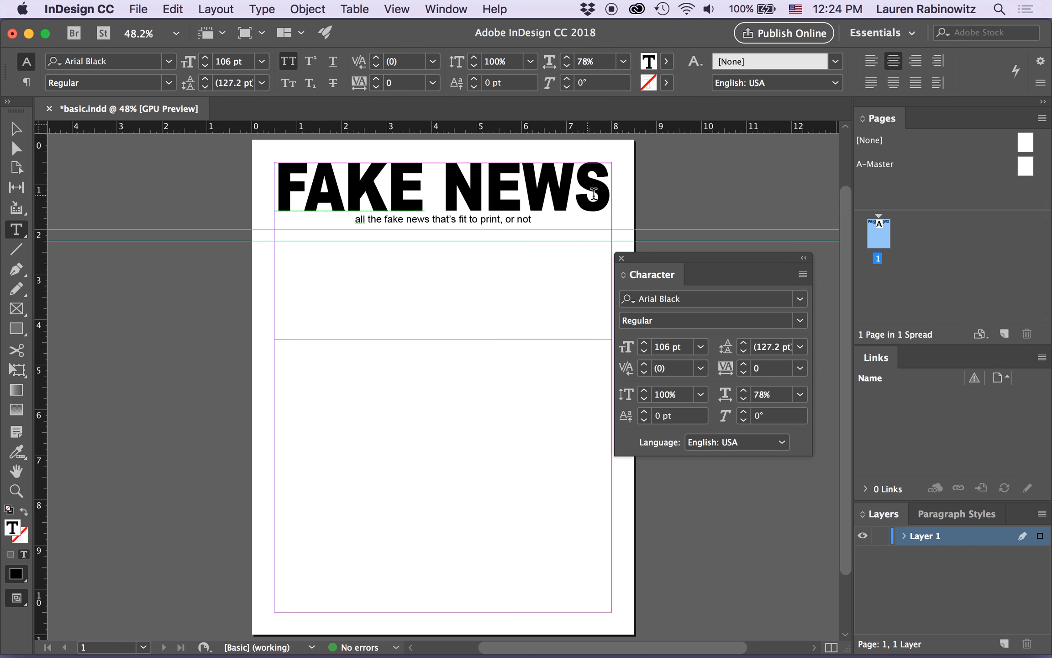
- Shorten the masthead text frame so its bottom edge meets the upper ruler guide, at a height of 1.4861 in
drag(600, 187, 253, 173)
drag(530, 221, 399, 225)
drag(540, 228, 340, 211)
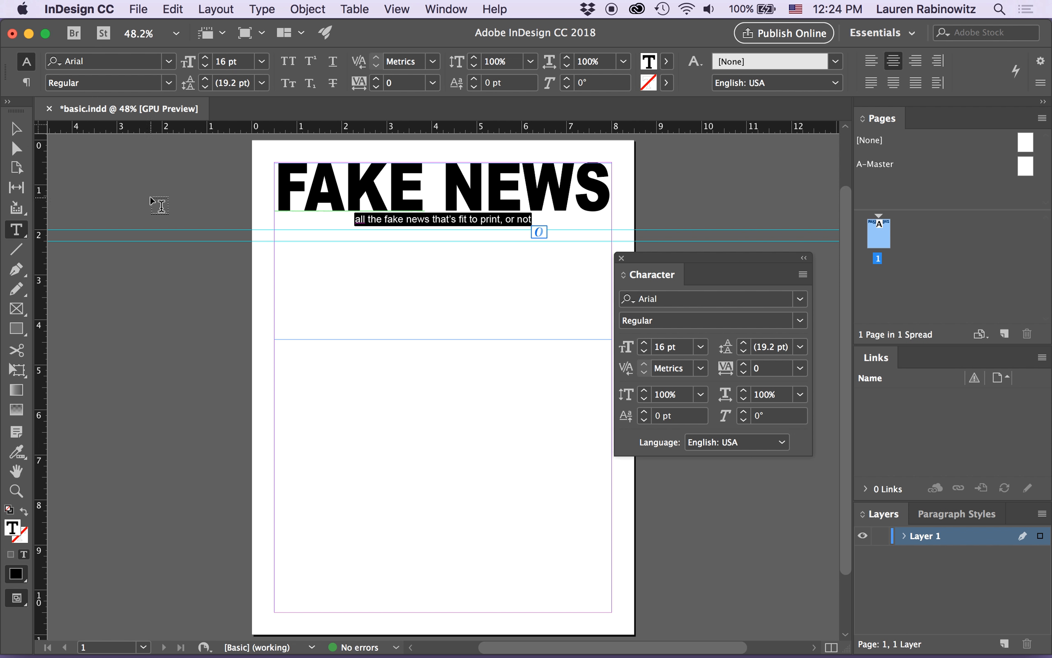
key(Escape)
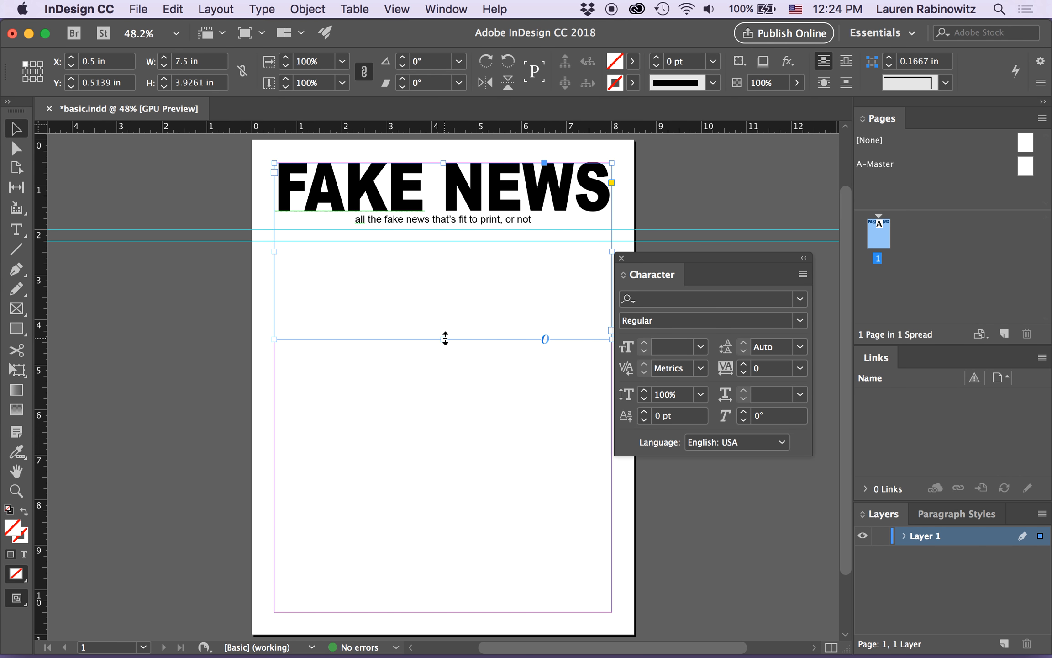
drag(445, 338, 439, 229)
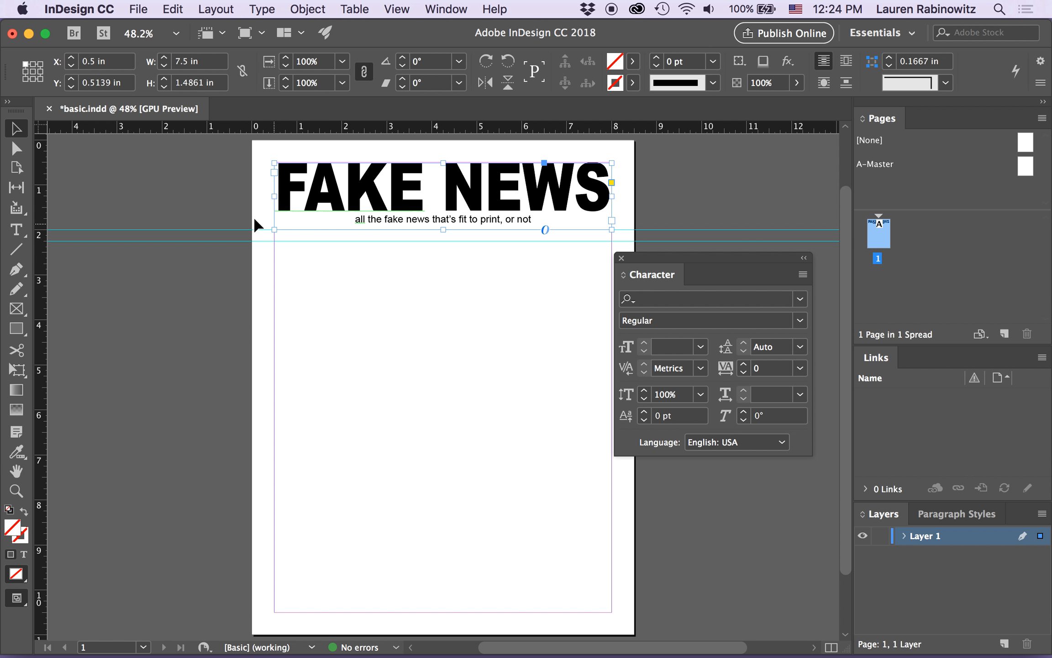
- Set the leading of both the title and the tagline to 28 pt
click(534, 220)
click(533, 221)
drag(534, 220, 259, 188)
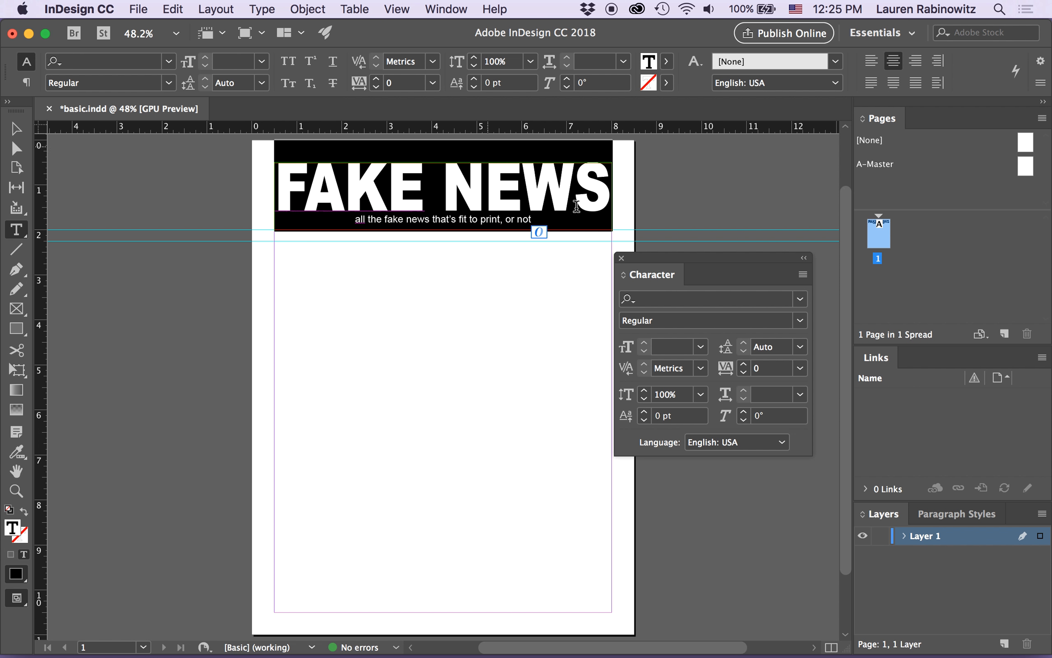
click(776, 349)
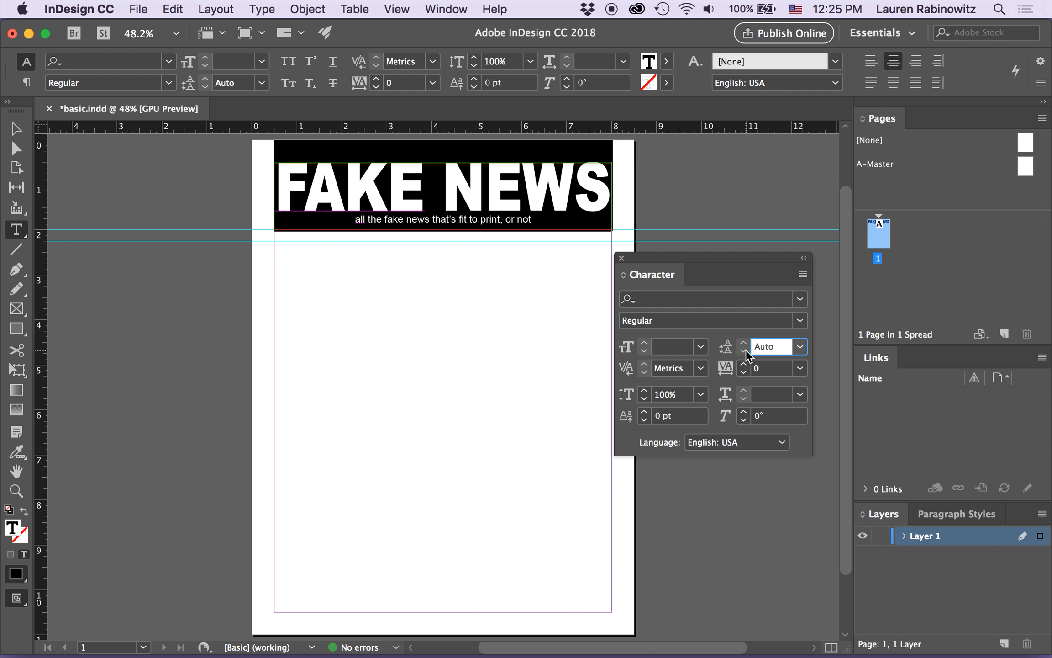
click(801, 348)
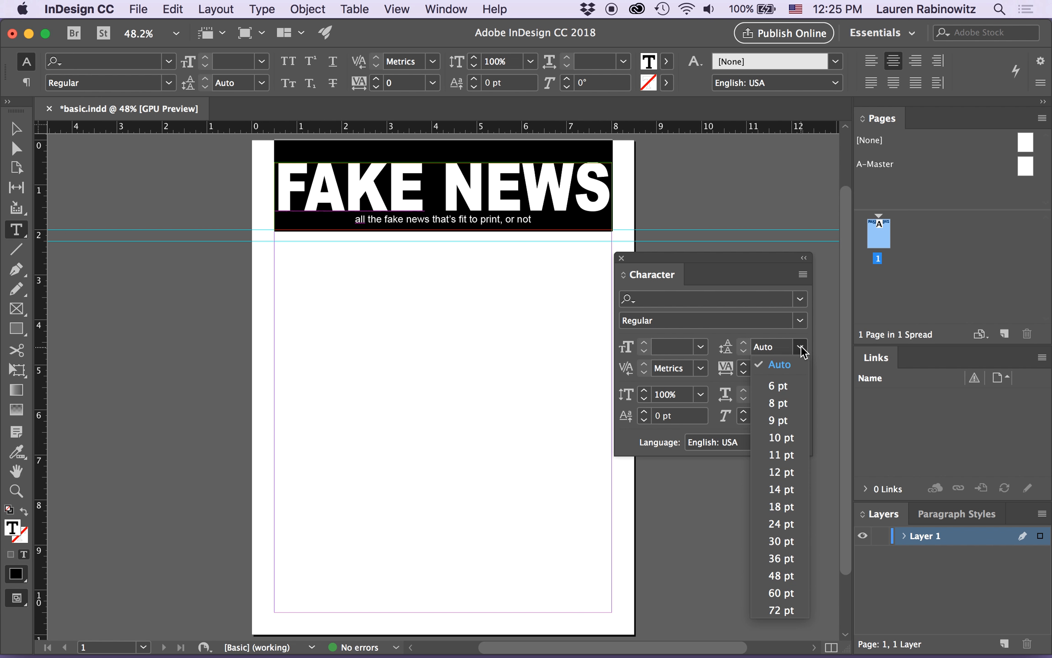
click(748, 349)
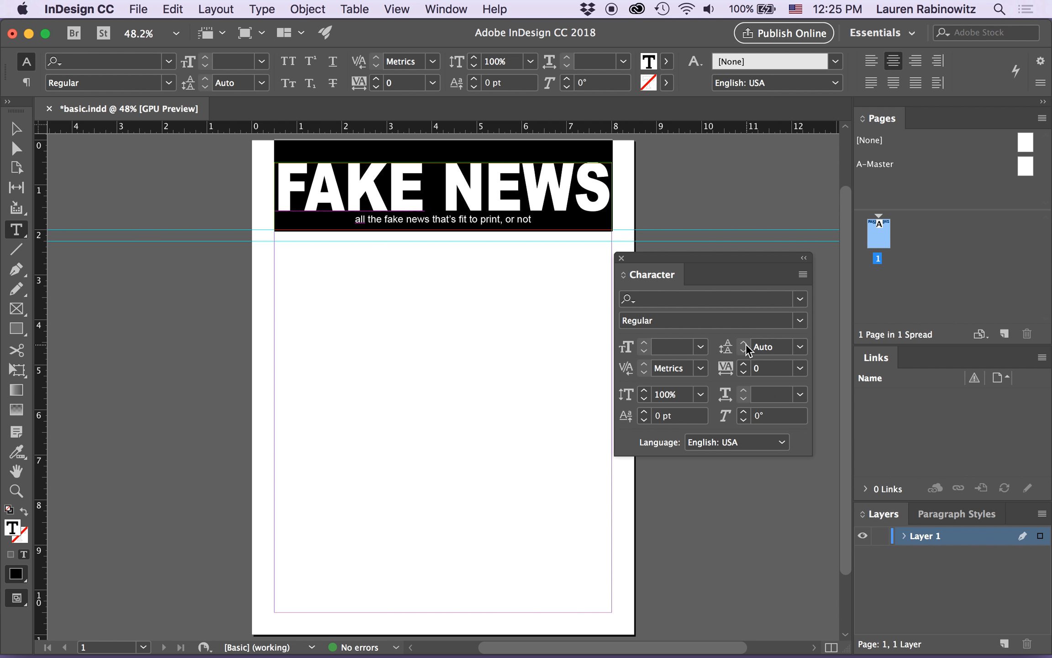
click(801, 346)
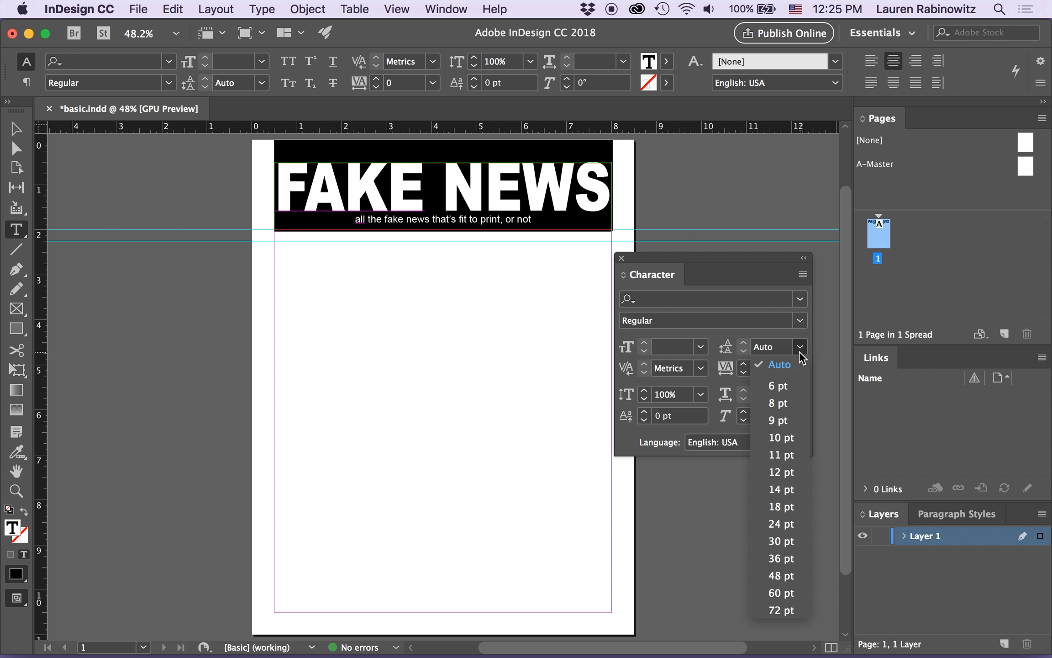
click(786, 525)
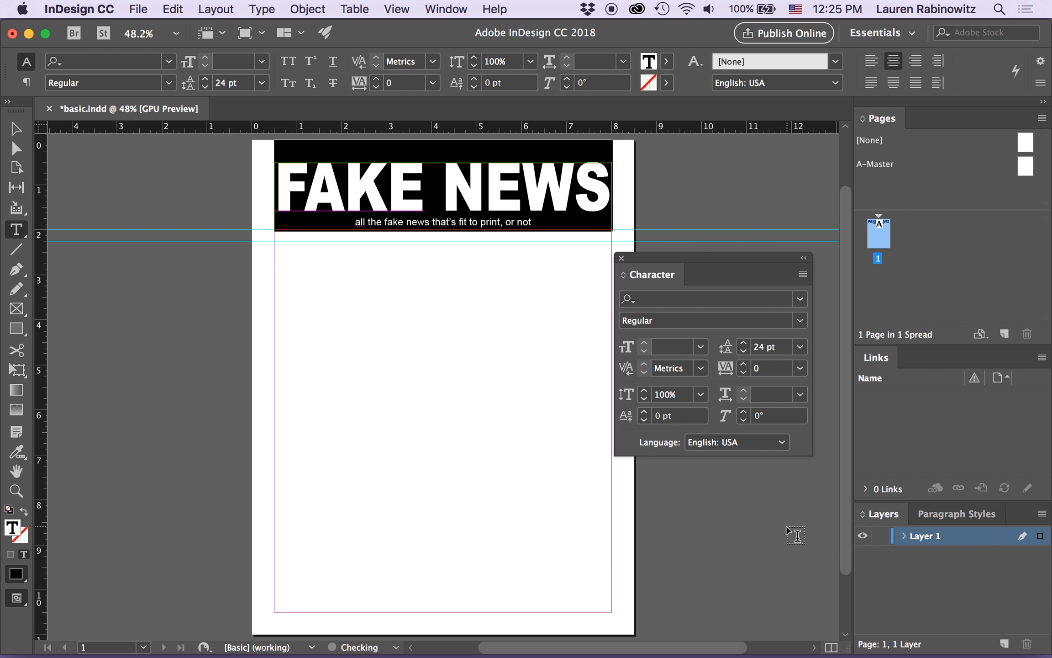
click(745, 343)
click(745, 343)
click(745, 344)
click(745, 343)
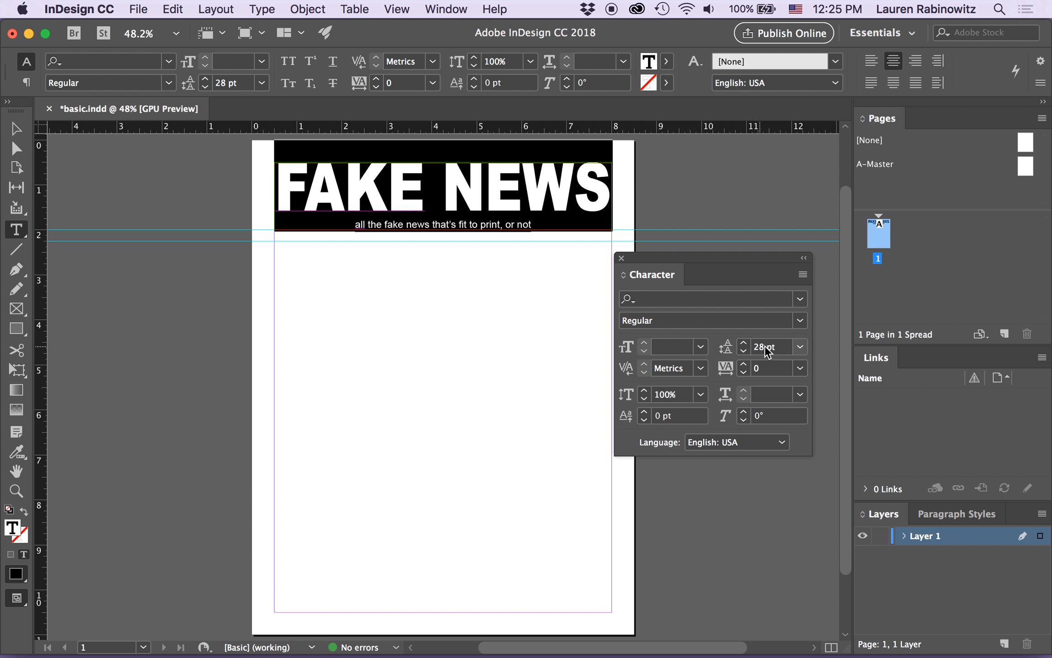
click(16, 128)
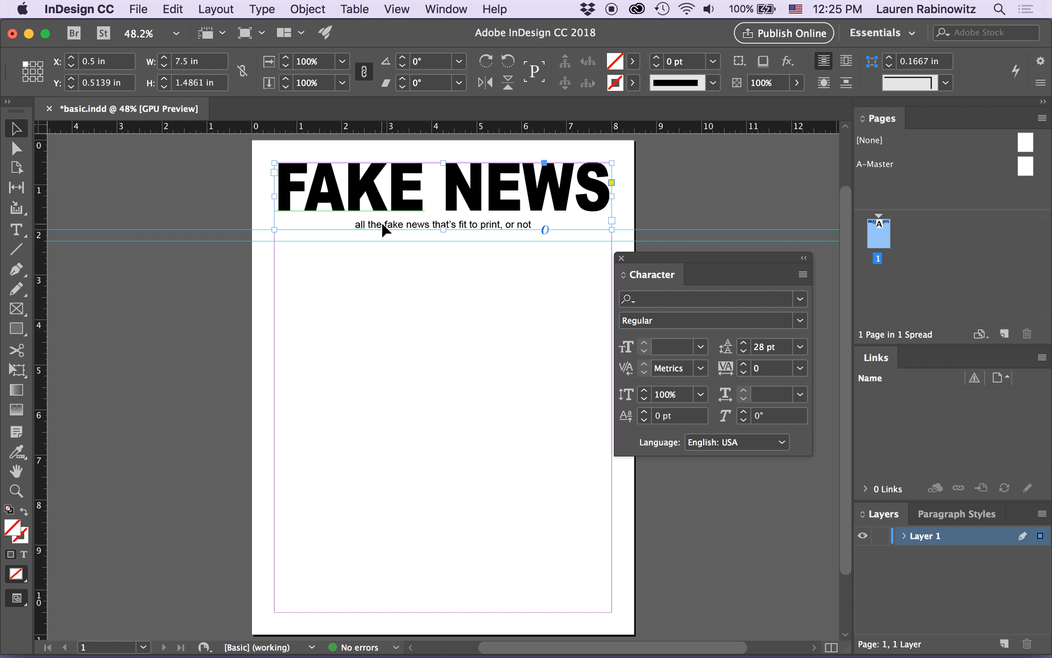